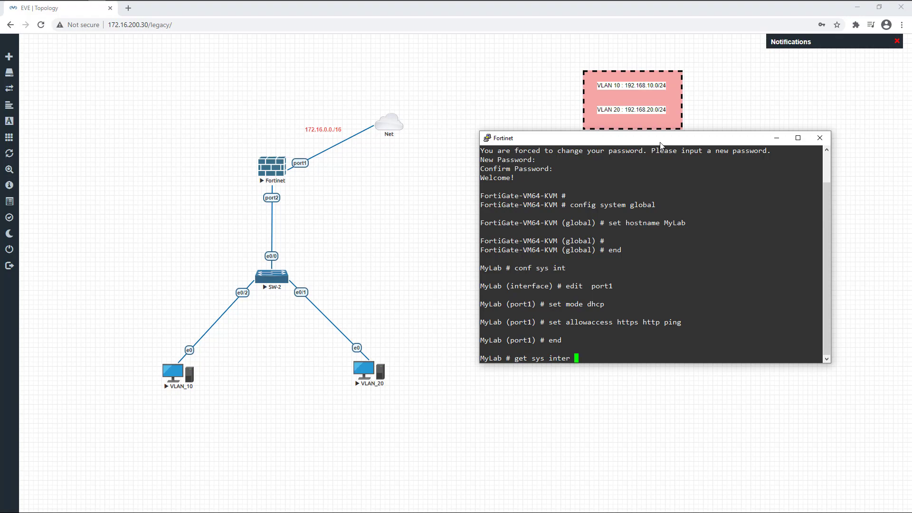
Confirm port1's DHCP address 172.16.200.28 via get sys interface, then close the PuTTY session
key(Return)
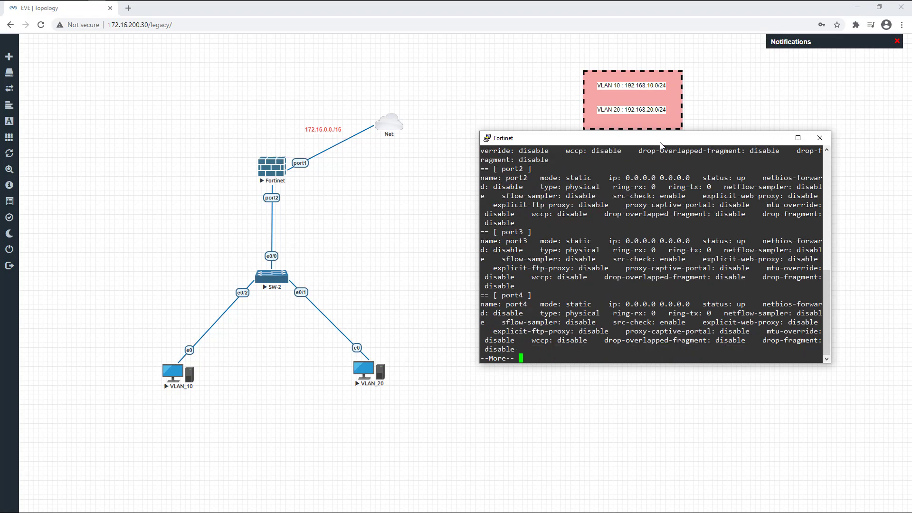
scroll(664, 198, up, 8)
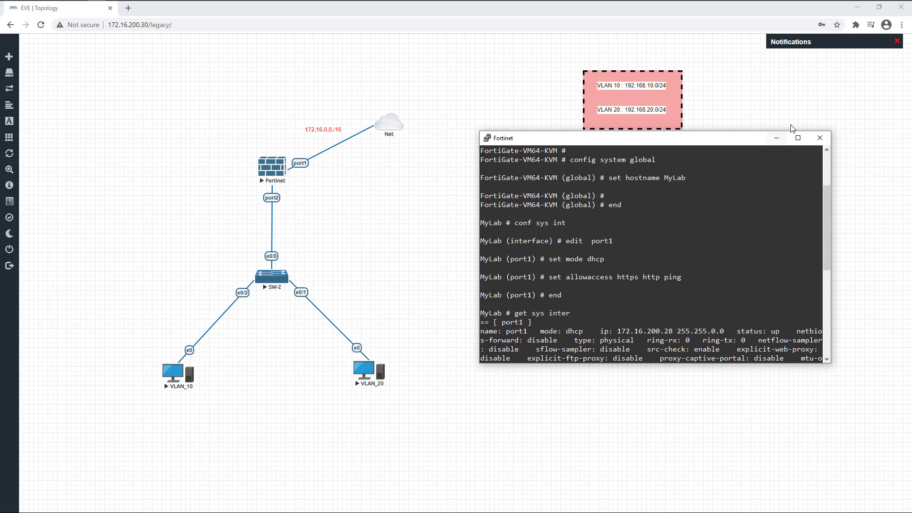
click(820, 137)
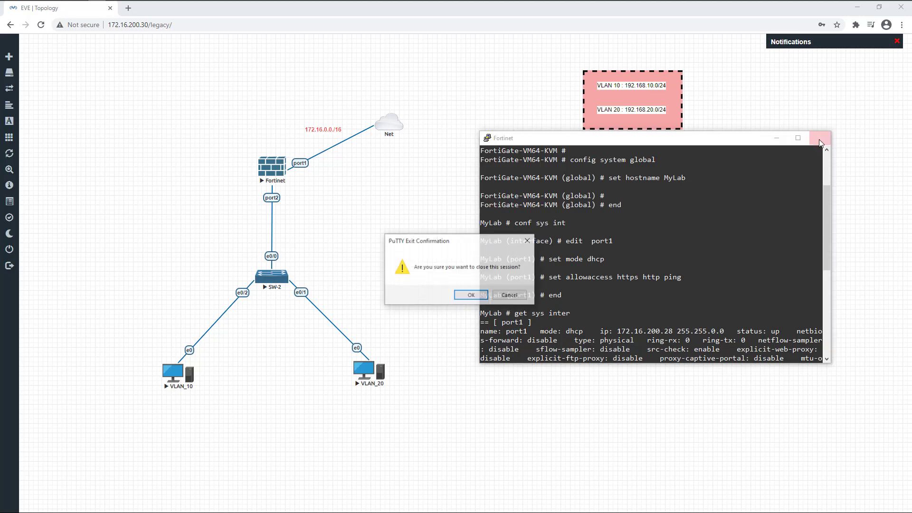
click(471, 295)
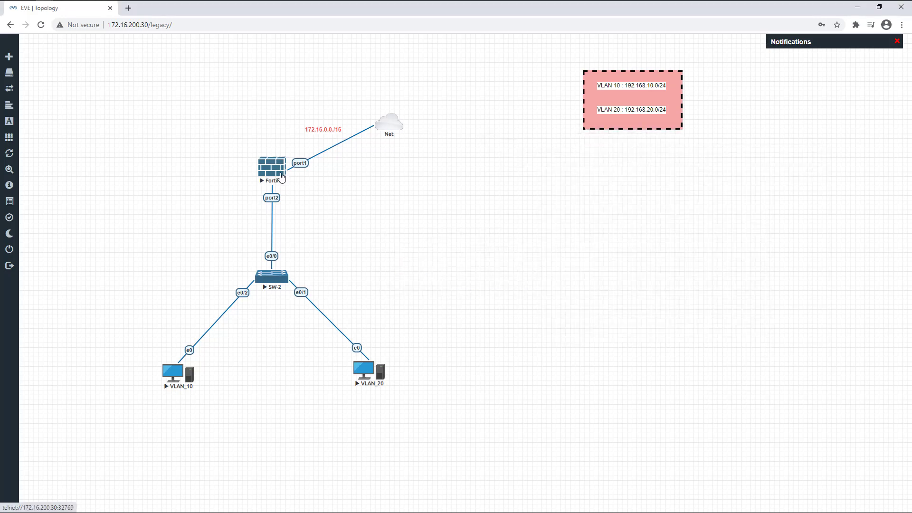
Log in to the FortiGate at 172.16.200.28 with the admin account
click(127, 10)
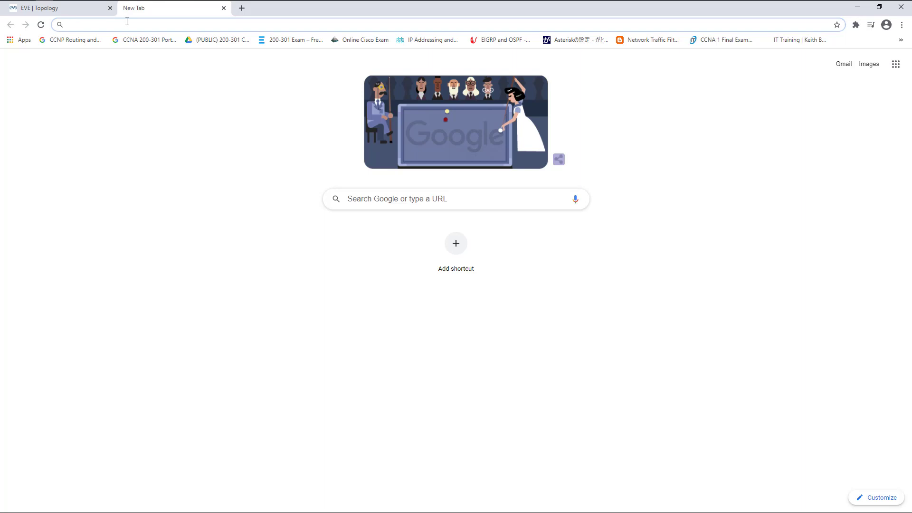
text(172.16.200.28)
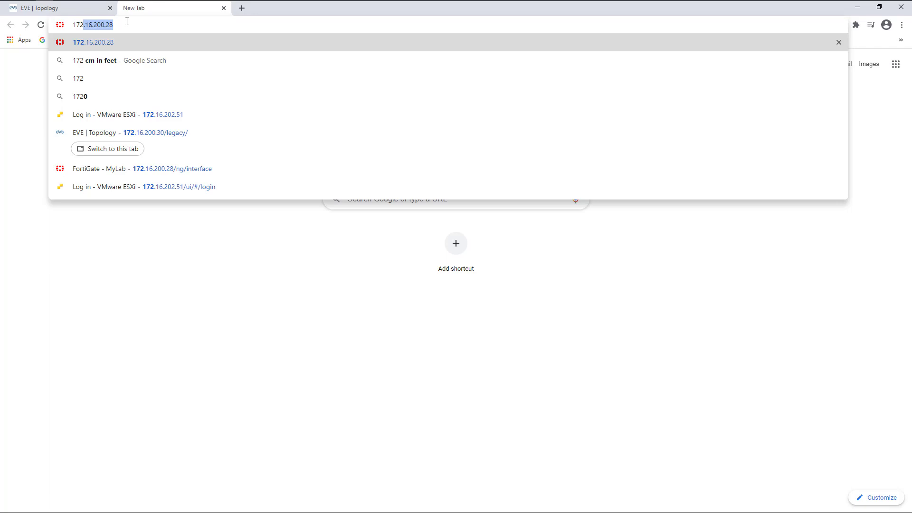
key(Return)
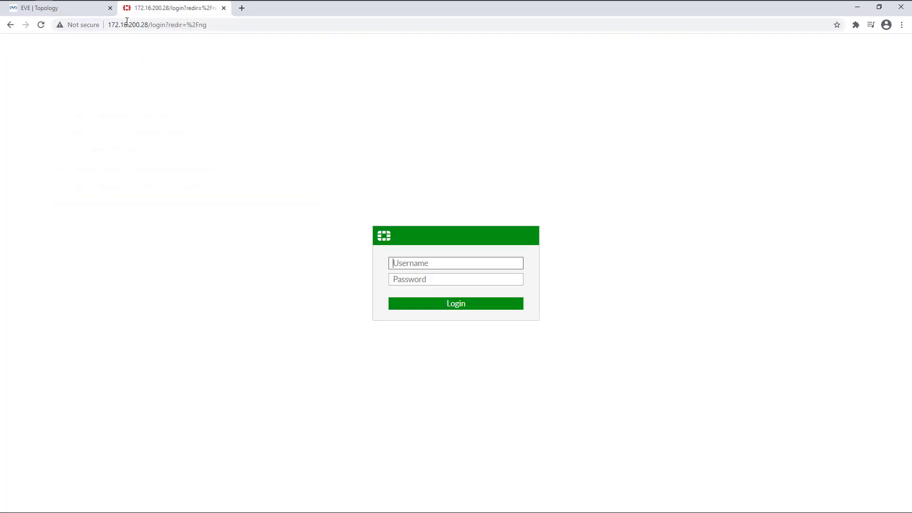
text(admin)
key(Tab)
text(a)
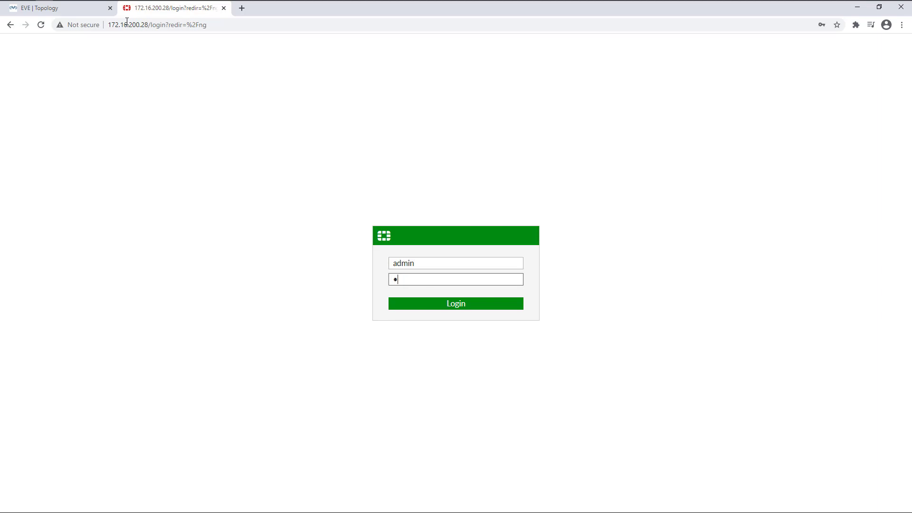
text(dmin)
key(Return)
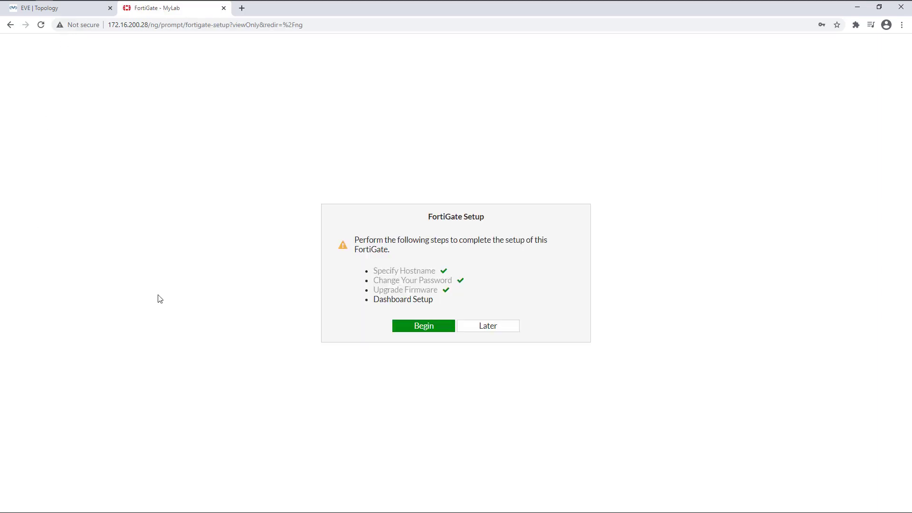
Postpone the FortiGate Setup wizard and hide the FortiOS 6.4.4 overview permanently
click(472, 327)
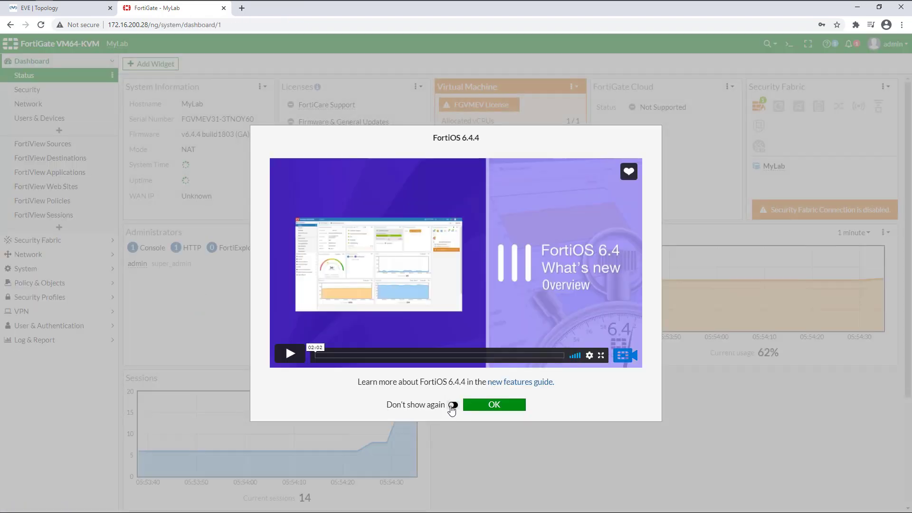
click(452, 405)
click(476, 405)
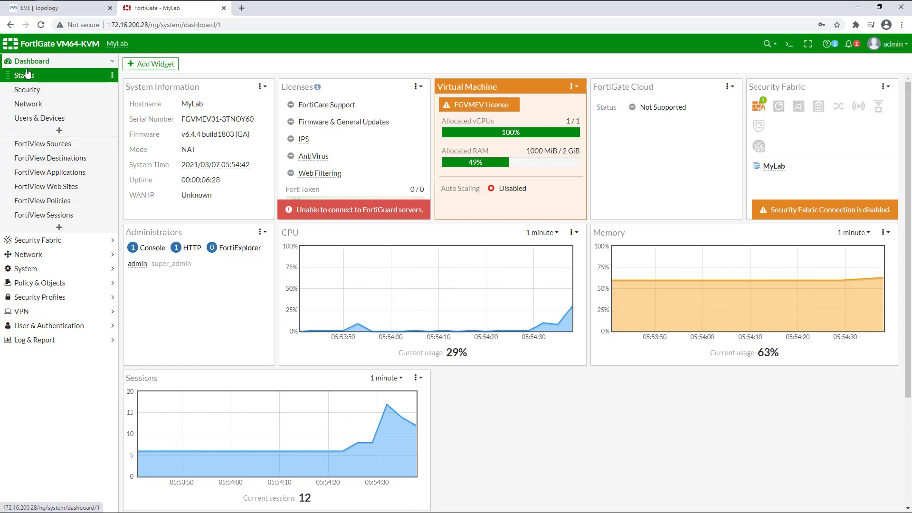
Review port1's DHCP address, gateway and allowed access in Network > Interfaces without changes
click(36, 255)
click(33, 106)
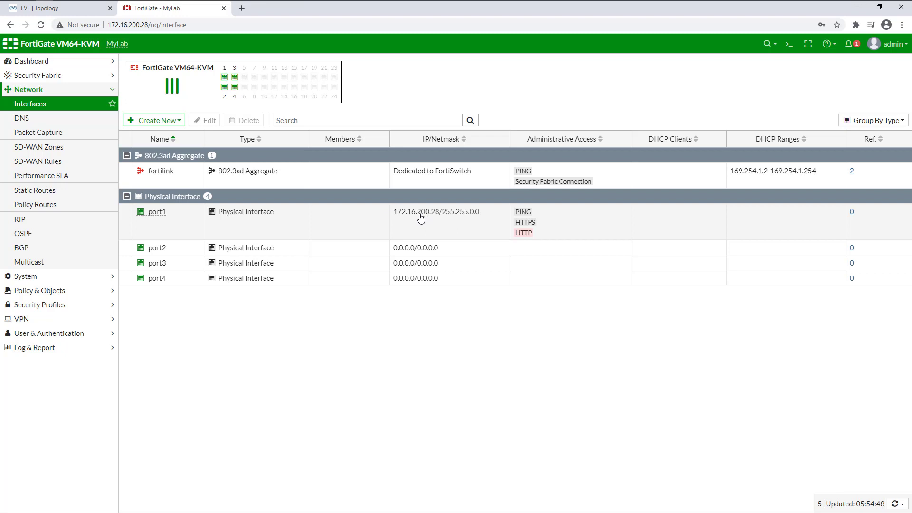
double_click(420, 216)
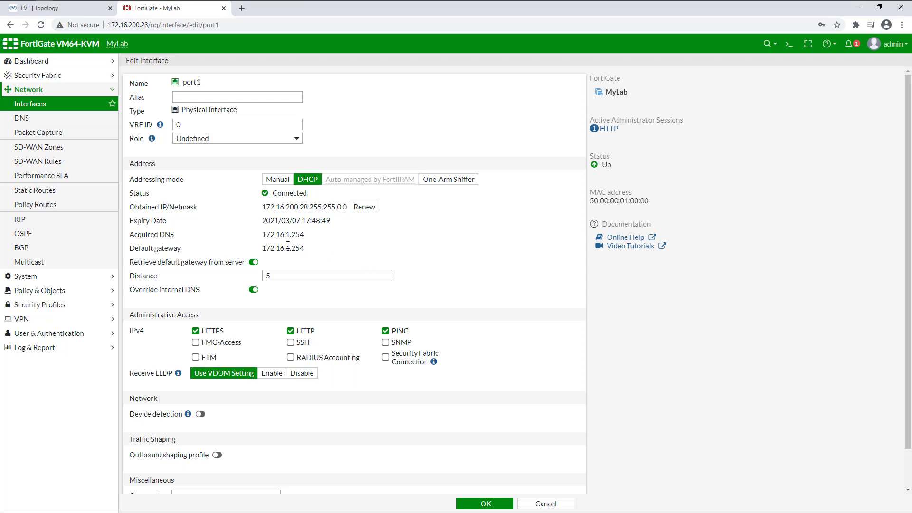
click(59, 105)
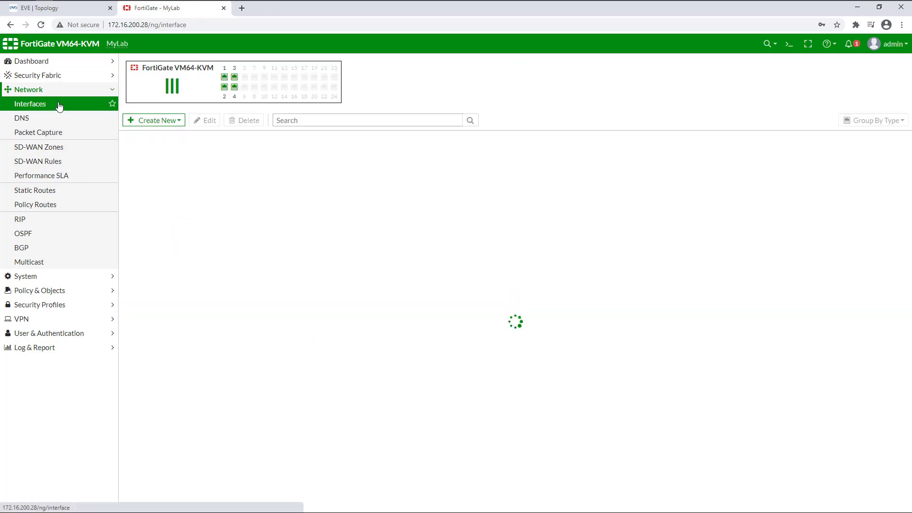
click(162, 121)
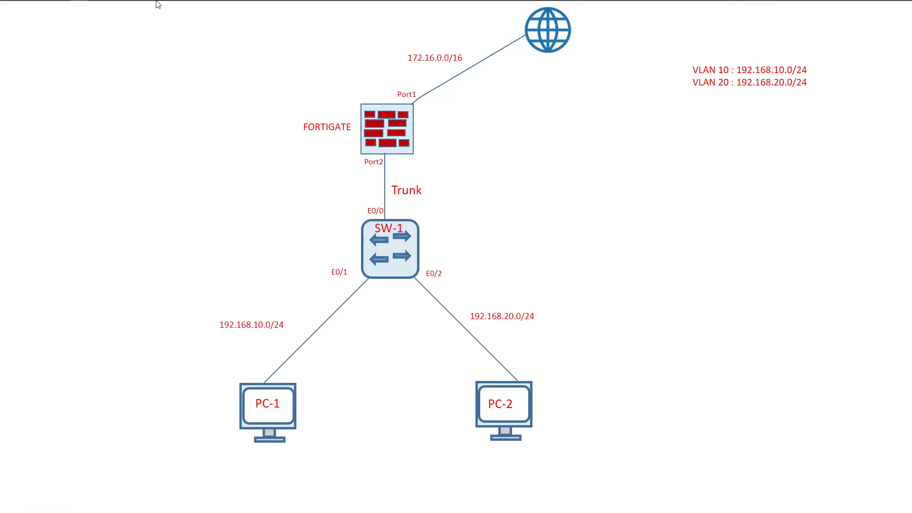
Start a new interface named VLAN_10 with alias 'connect to vlan' on port2
click(44, 7)
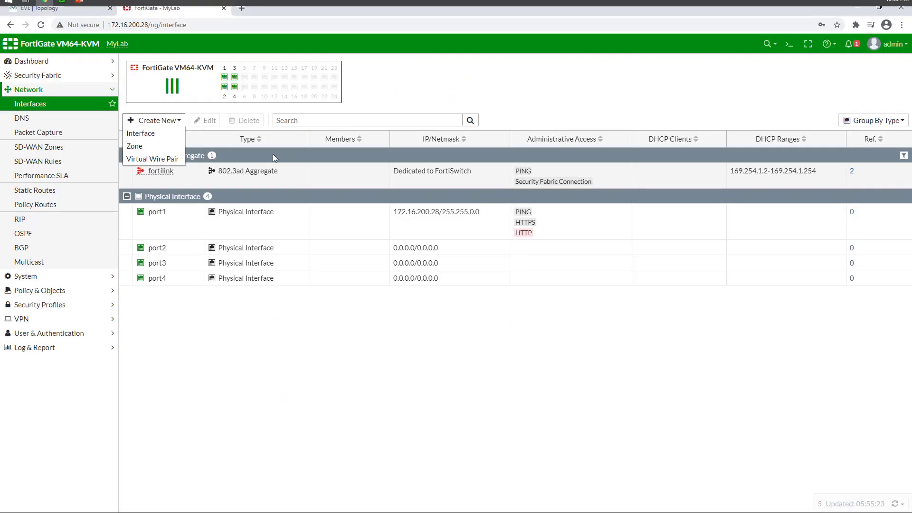
click(152, 134)
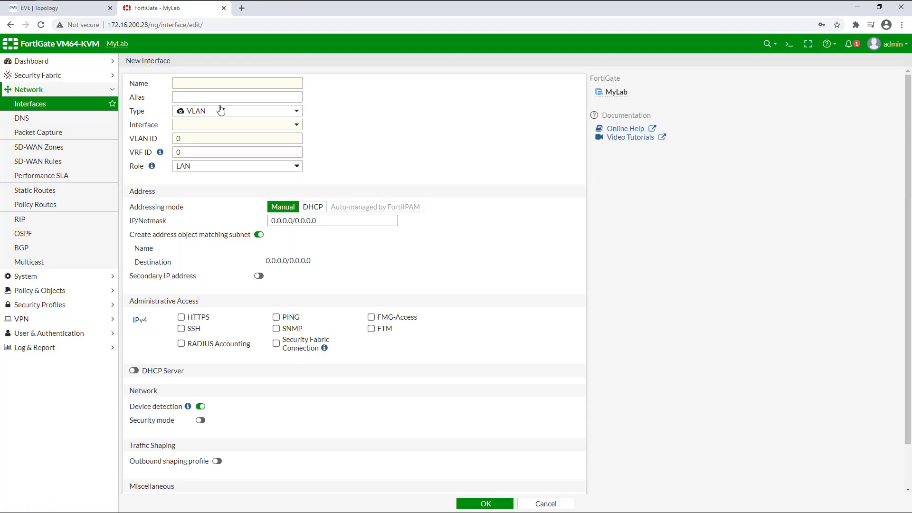
click(215, 88)
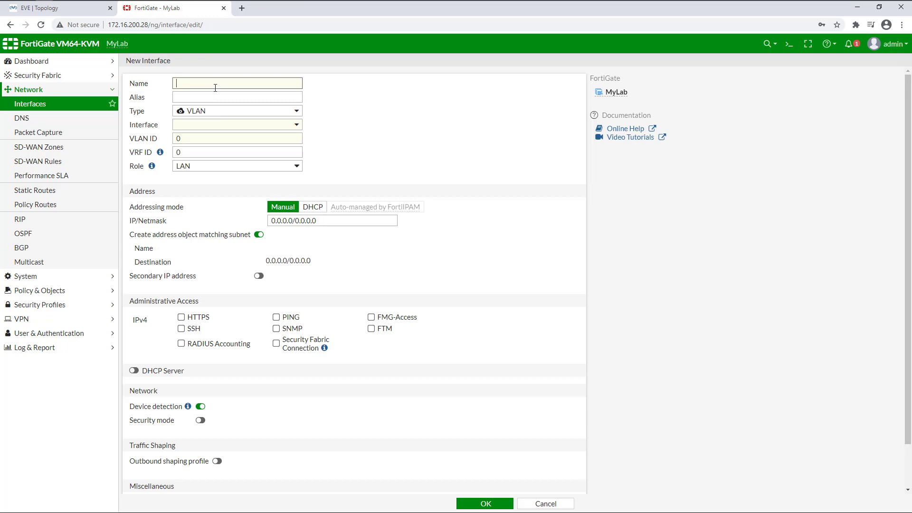
text(VLAN_10)
key(Tab)
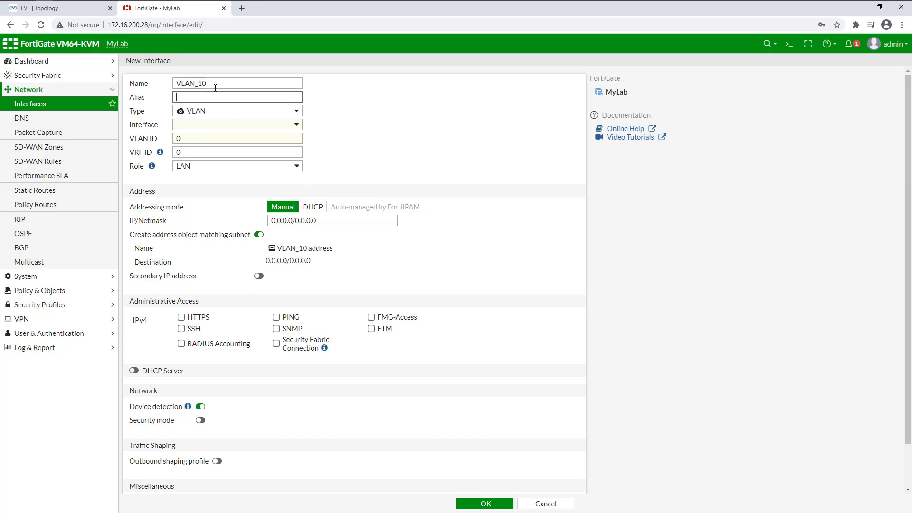
text(connect to vlan 10)
click(200, 125)
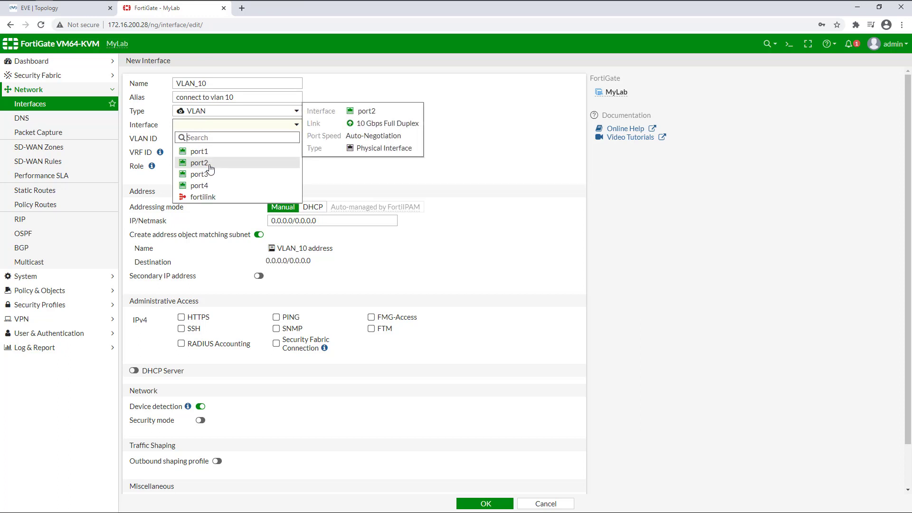
click(210, 165)
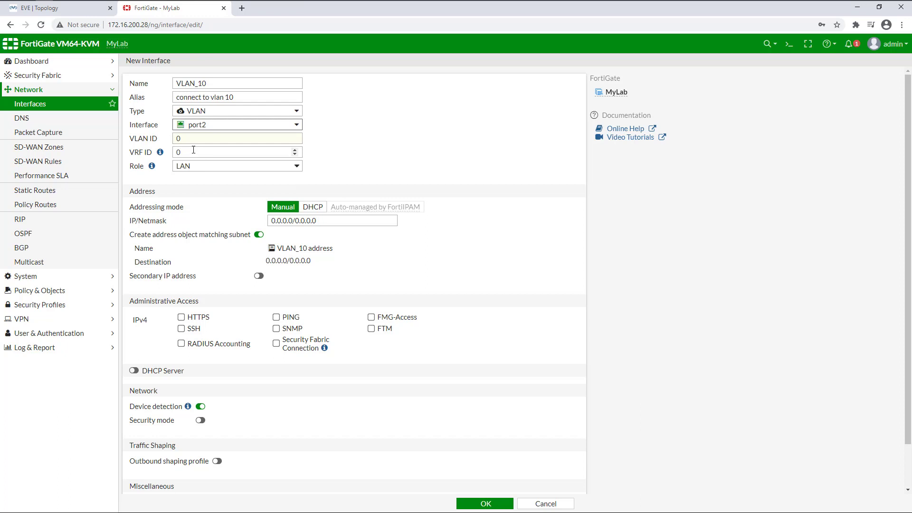
Give VLAN_10 VLAN ID 10, address 192.168.10.254/24, and allow PING
click(153, 137)
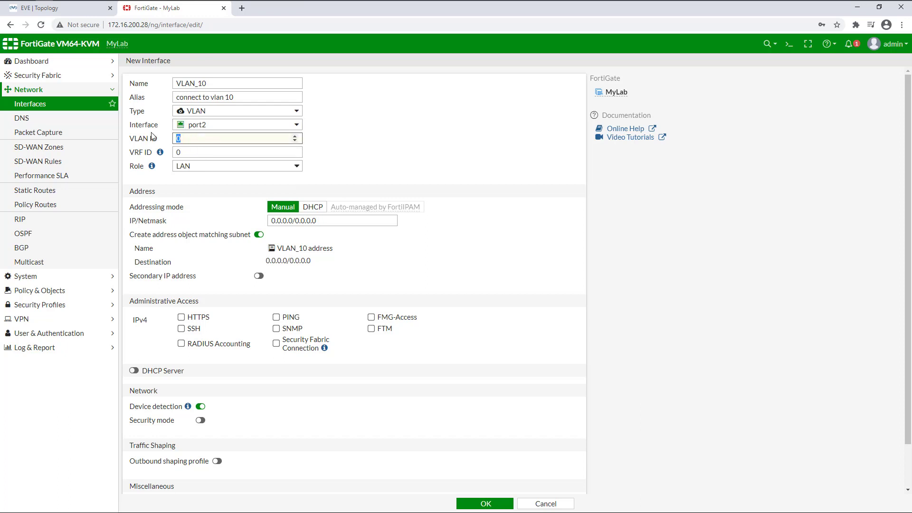
text(10)
click(323, 220)
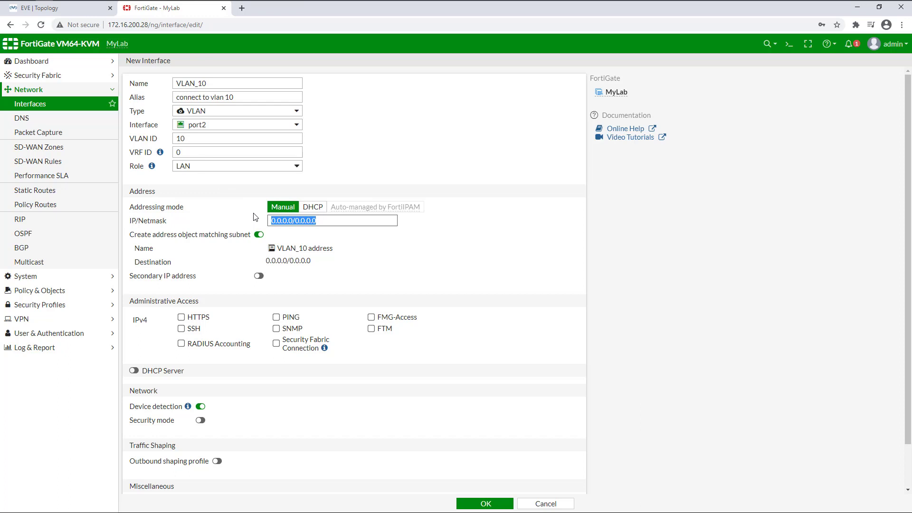
text(192.)
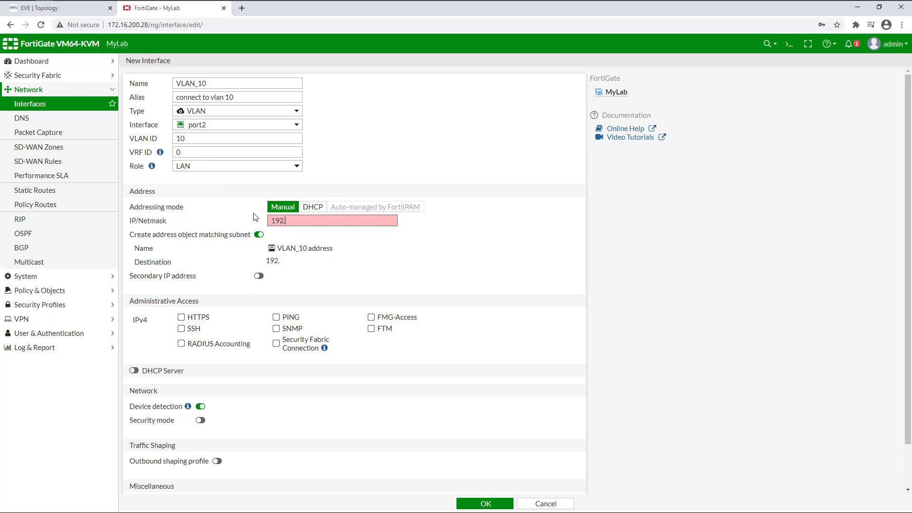
text(168)
text(.10.254/24)
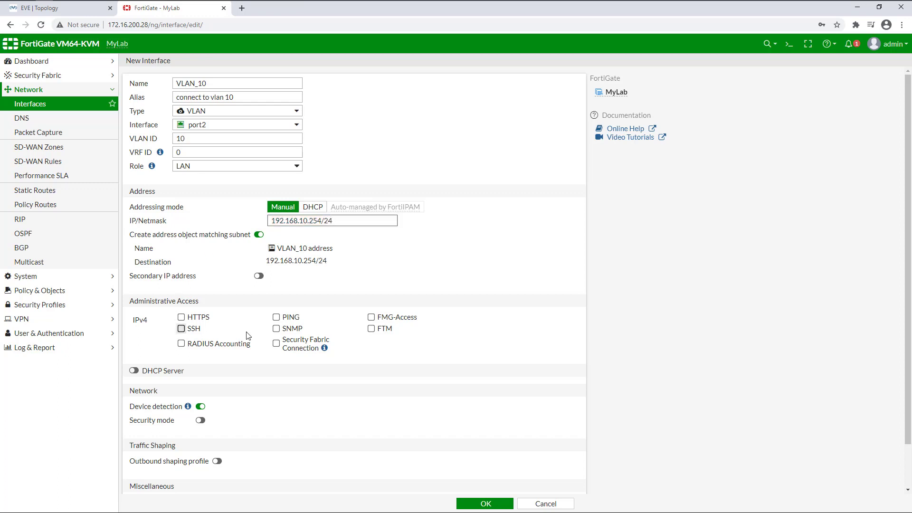
click(276, 318)
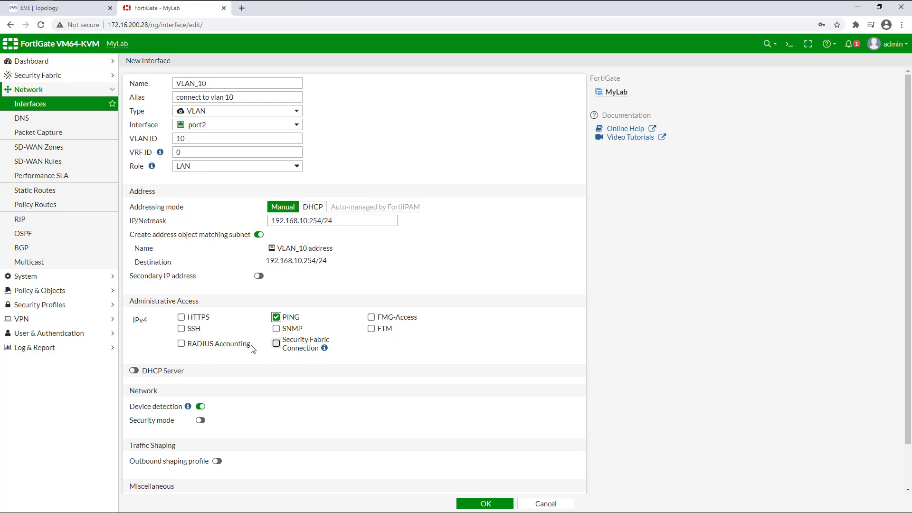
Enable VLAN_10's DHCP server with range ending 192.168.10.20 and a specified default gateway
click(134, 371)
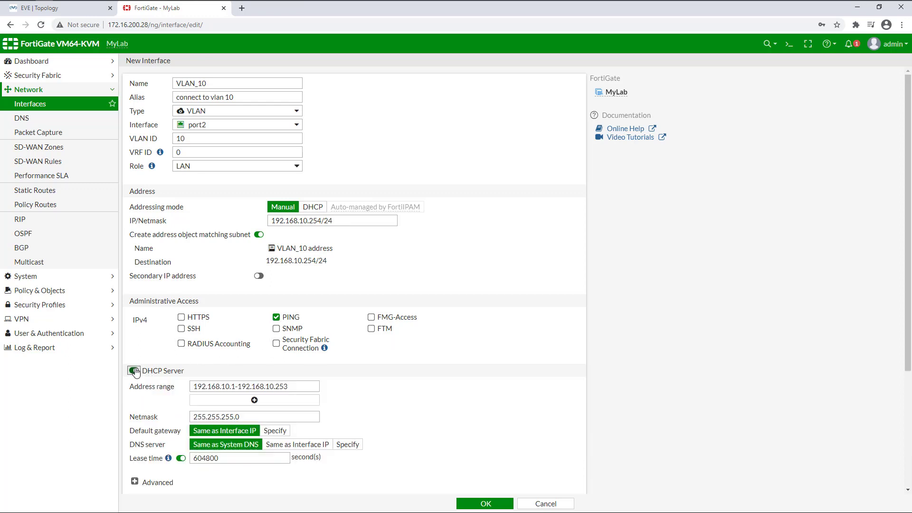
drag(279, 388, 313, 387)
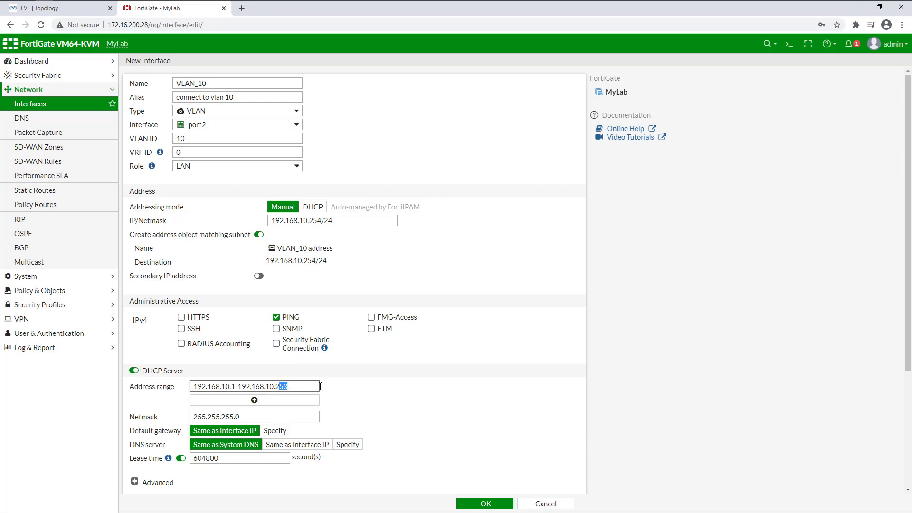
text(0)
drag(149, 430, 279, 432)
click(275, 430)
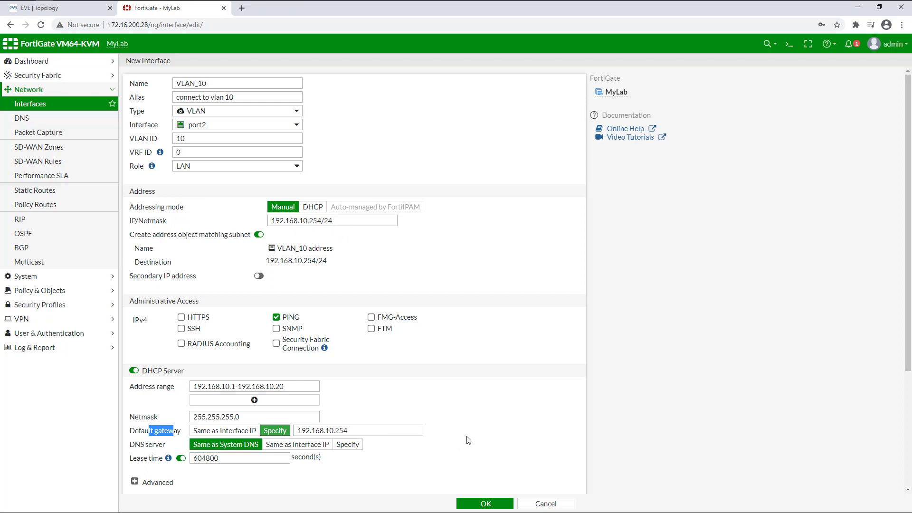
Set the DHCP DNS server to 1.1.1.1, save VLAN_10, and expand port2 to see it
click(345, 449)
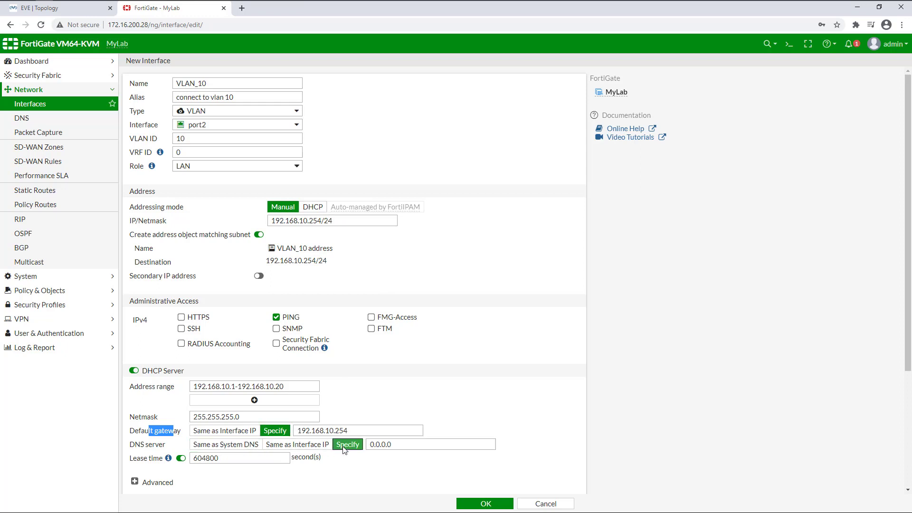
drag(406, 446, 335, 448)
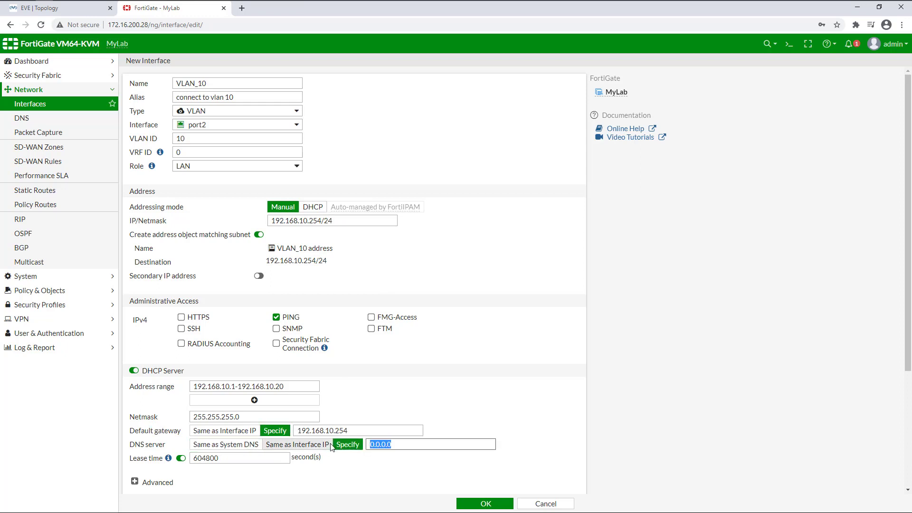
text(1.1.)
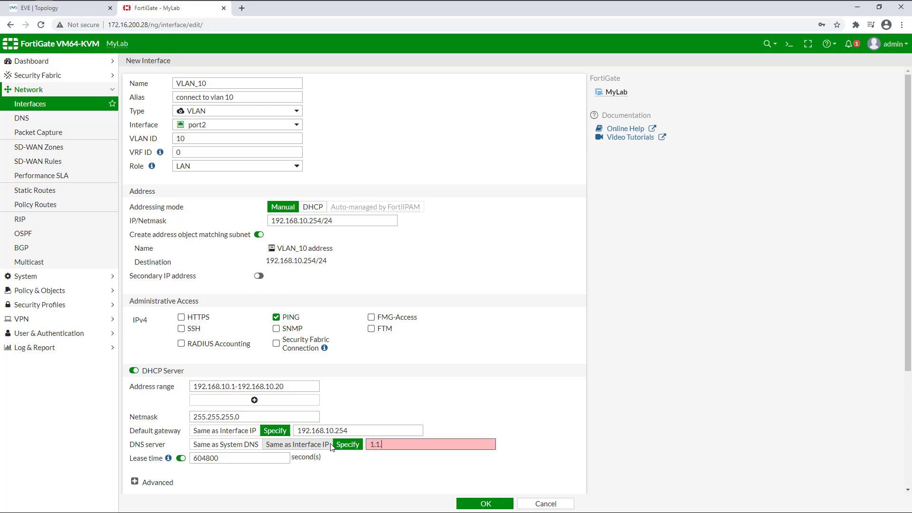
text(1.1)
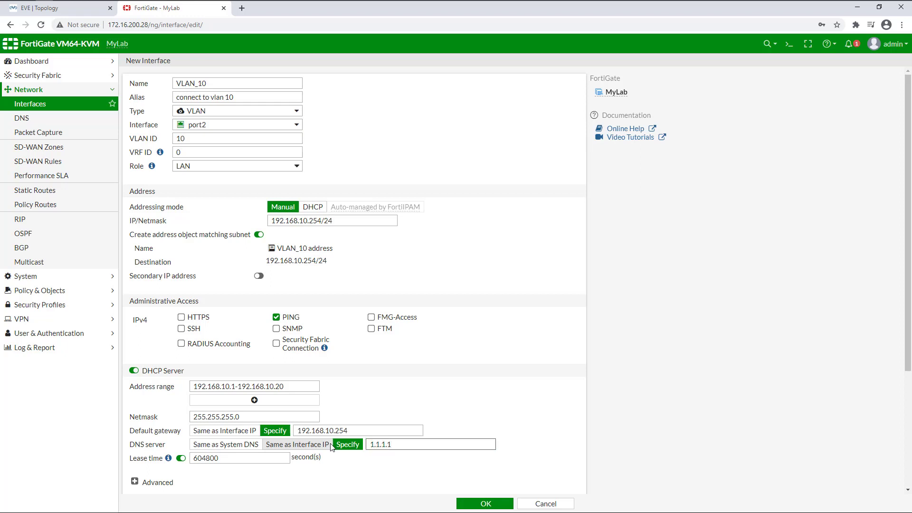
click(476, 505)
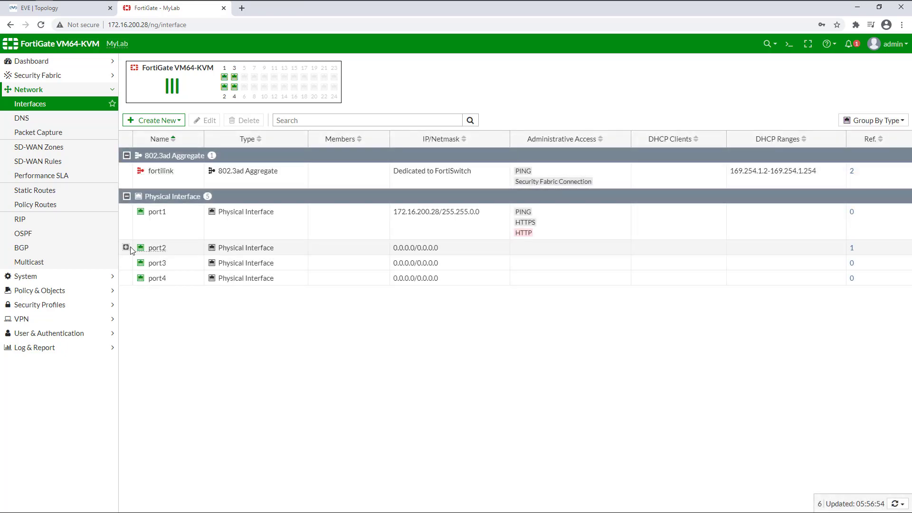
click(126, 247)
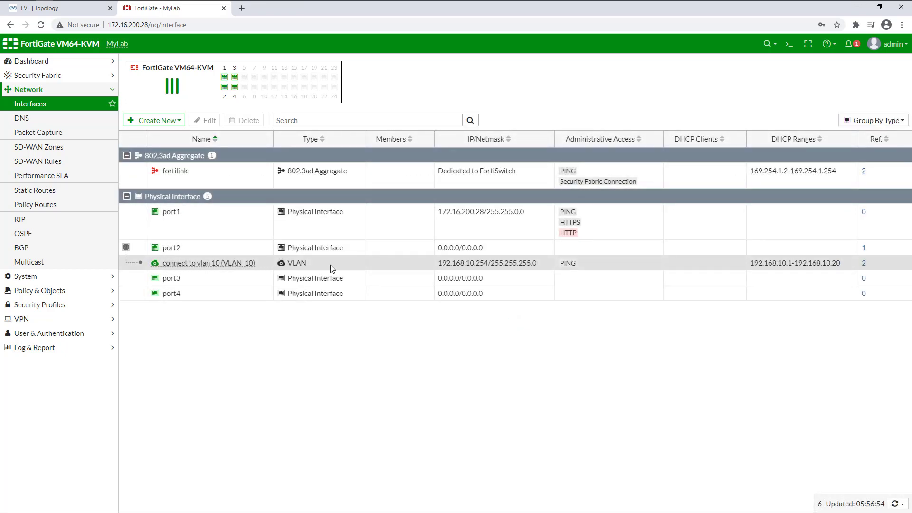
mouse_move(313, 261)
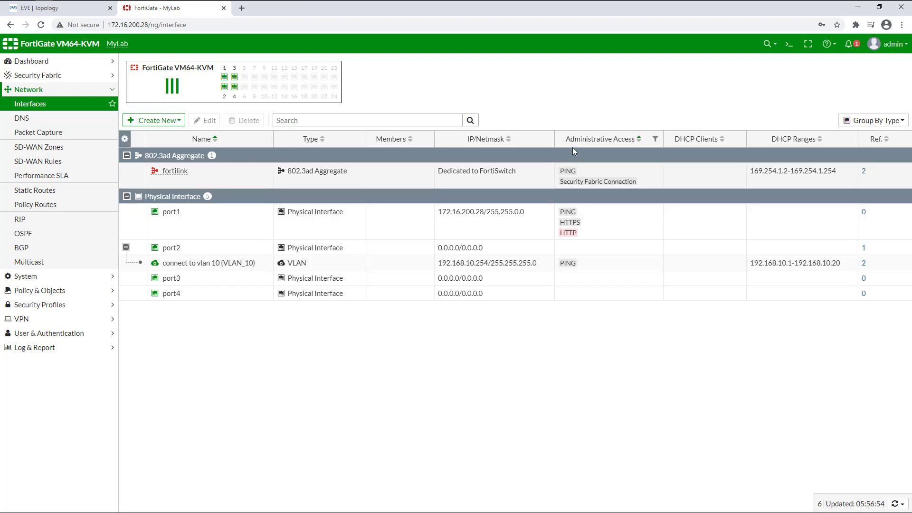
In the CLI Console, create interface VLAN_20 and assign it to the root VDOM
click(790, 46)
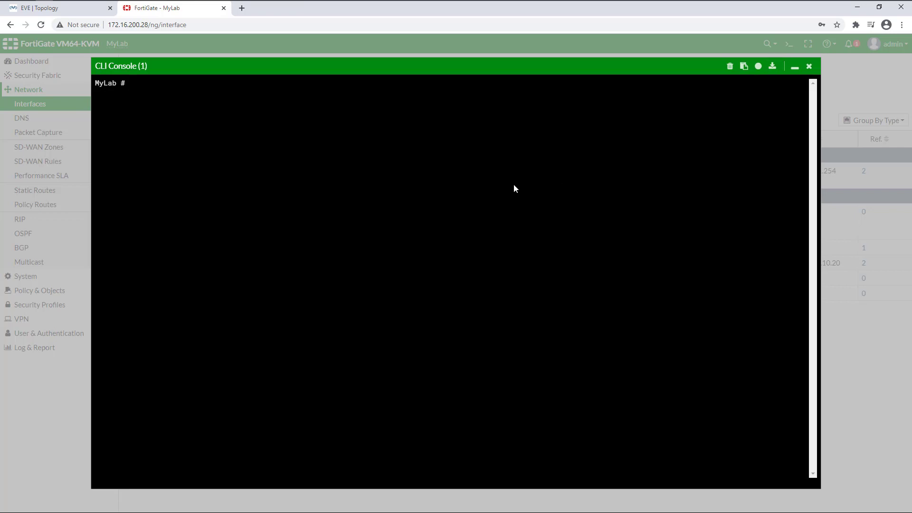
key(Return)
key(Return)
text(conf sys inter)
key(Return)
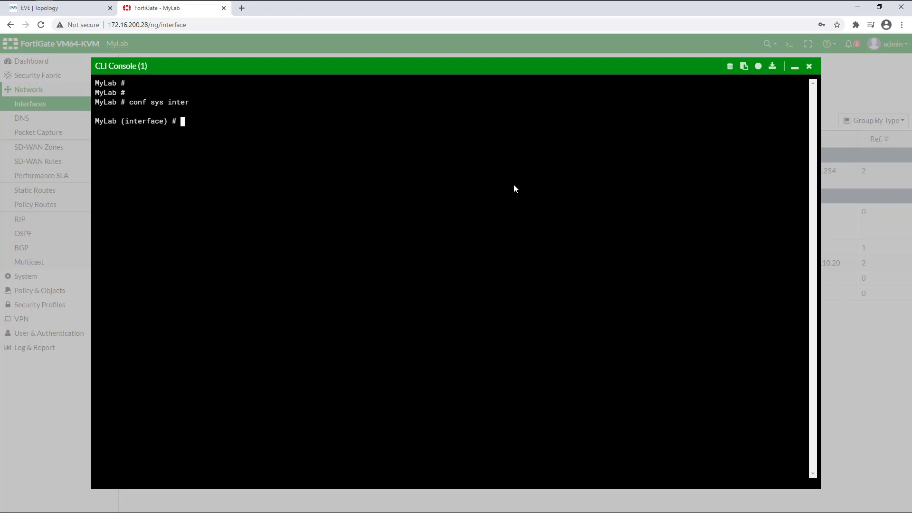
text(edit VLAN_20)
key(Return)
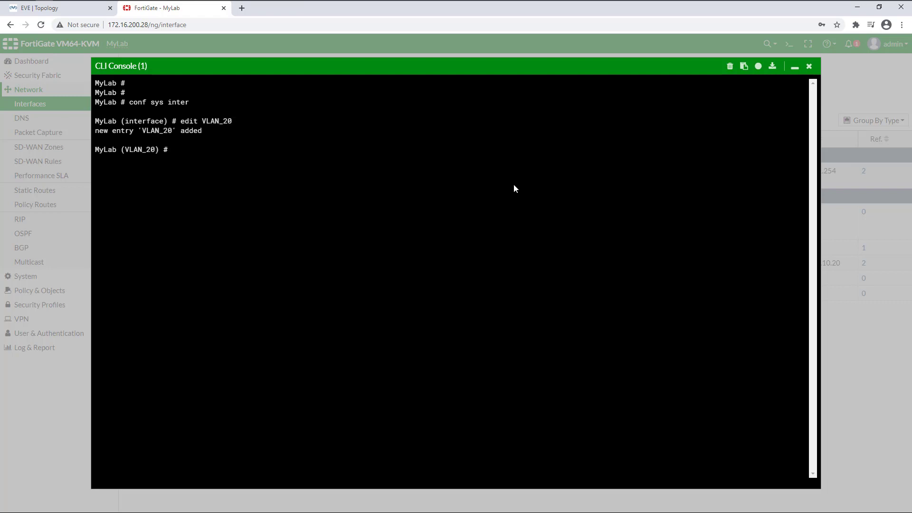
text(set vdom root)
key(Return)
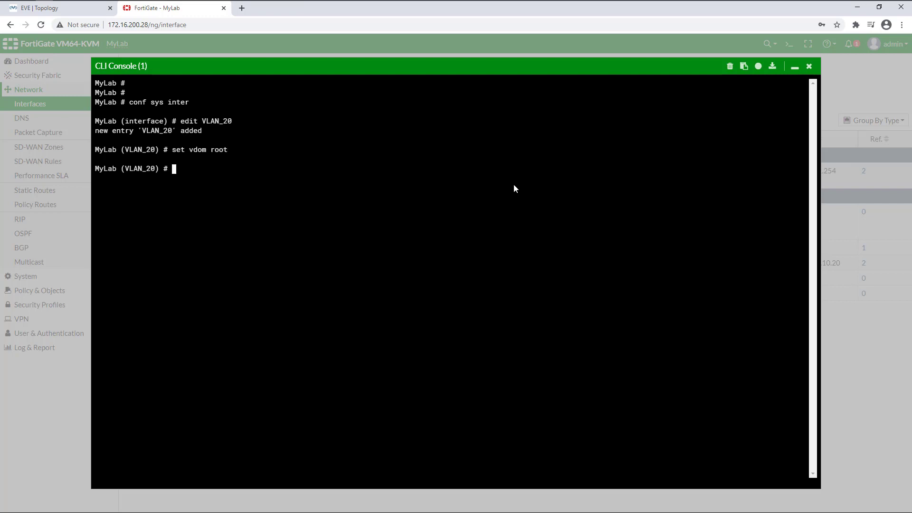
Set VLAN_20 to VLAN ID 20, type vlan, static mode, IP 192.168.20.254 255.255.255.0
text(set vla)
key(Tab)
key(Tab)
key(Tab)
text(20)
key(Return)
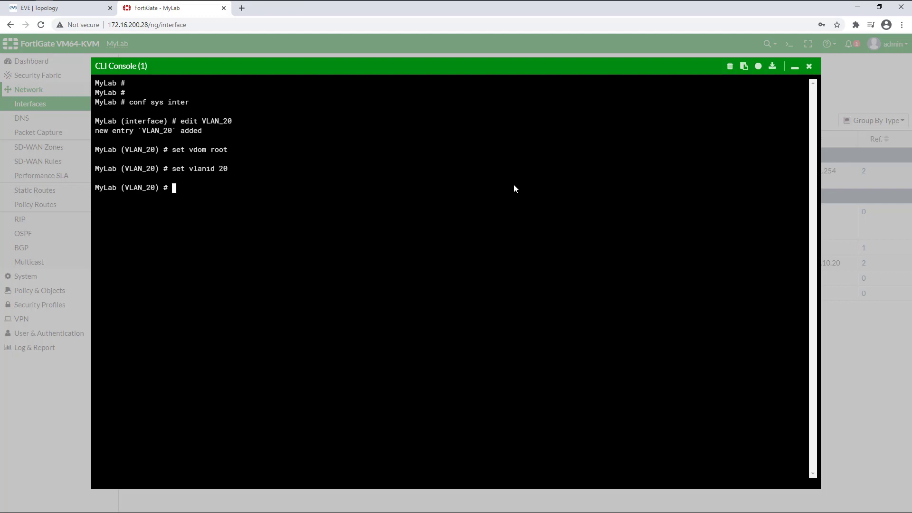
text(set )
text(type )
text(vlan)
key(Return)
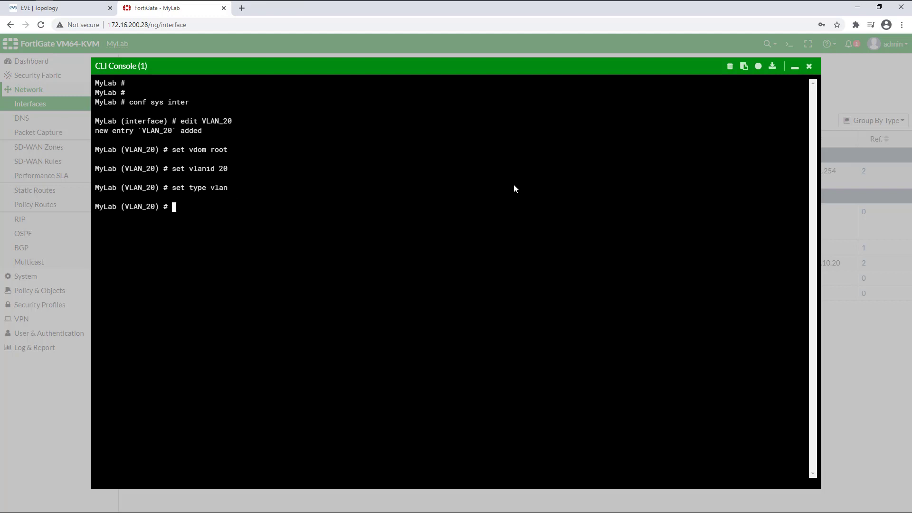
key(Return)
text(set m)
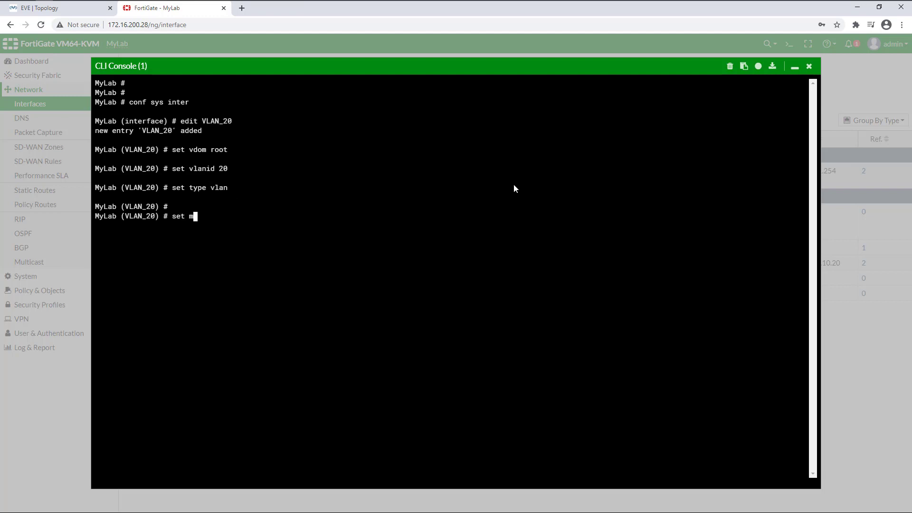
text(ode static)
key(Return)
text(set ip )
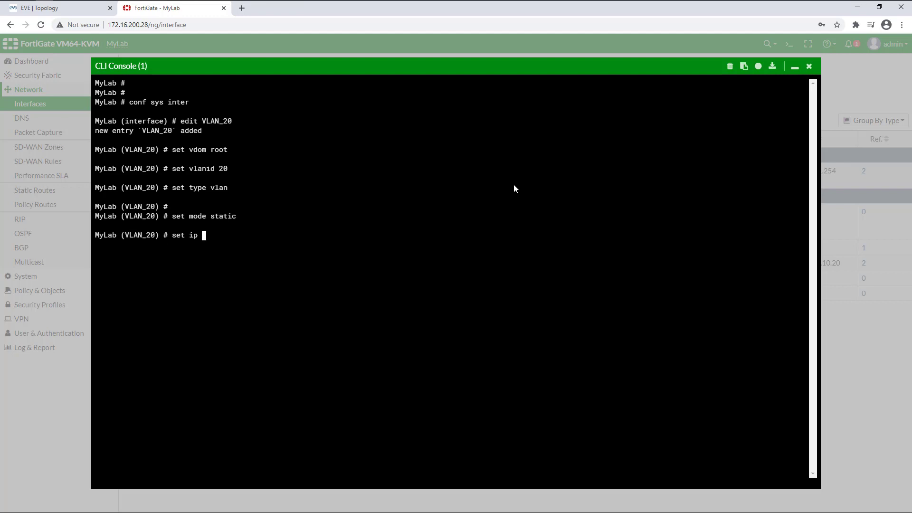
text(192.168.20.254 255.255.255)
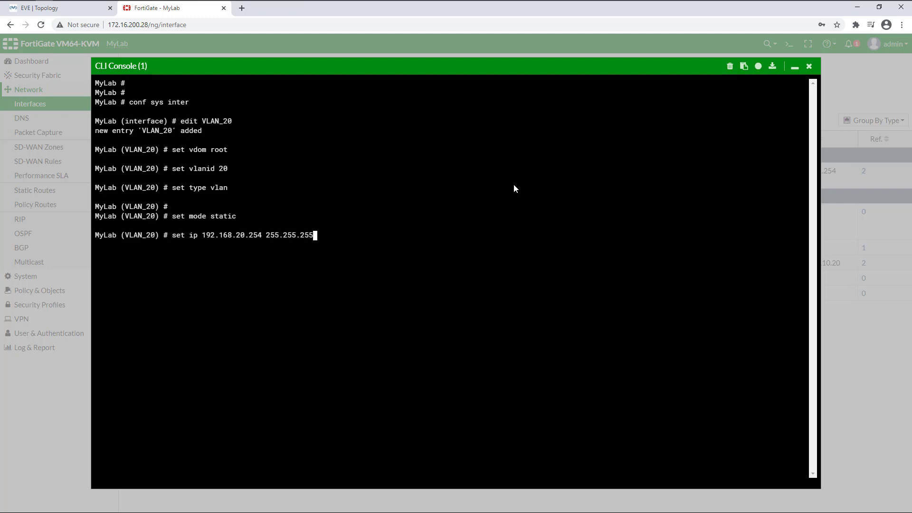
text(.0)
key(Return)
Attach VLAN_20 to port2, allow ping access, and commit with end
text(set interface )
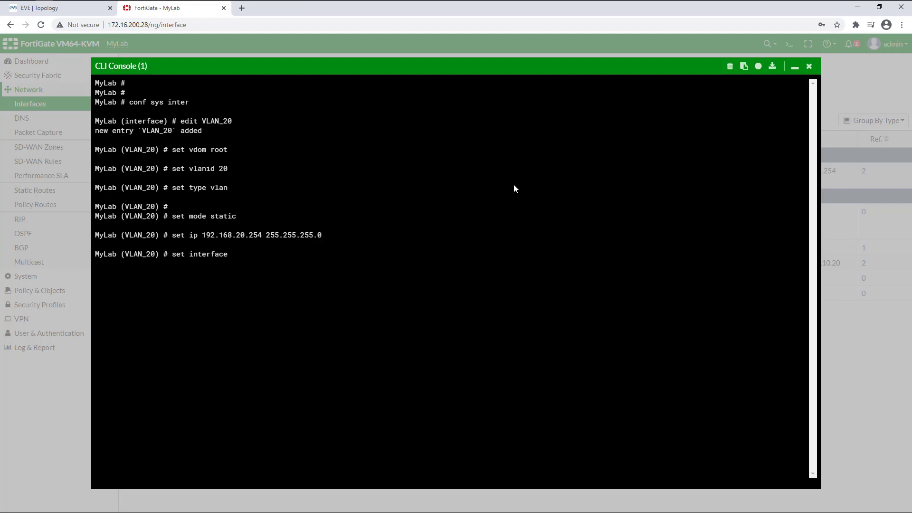
text(poor)
key(Return)
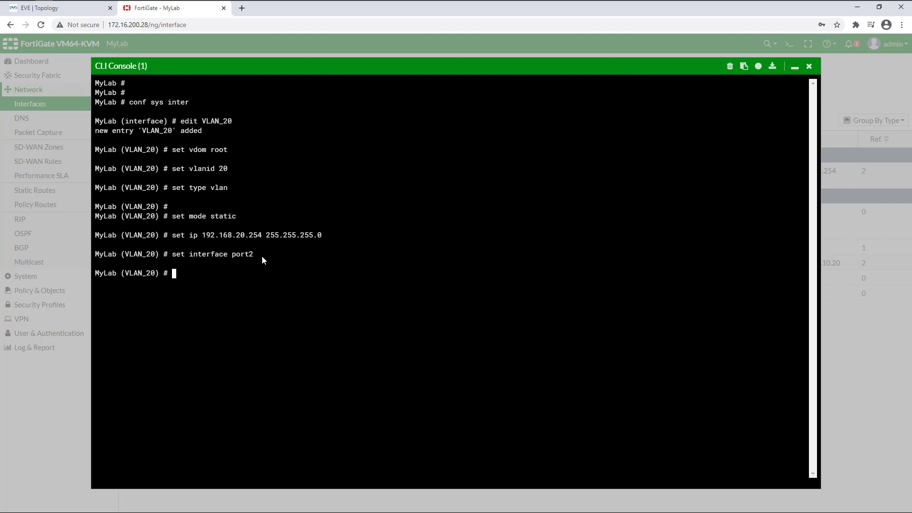
text(set allowaccess ping)
key(Return)
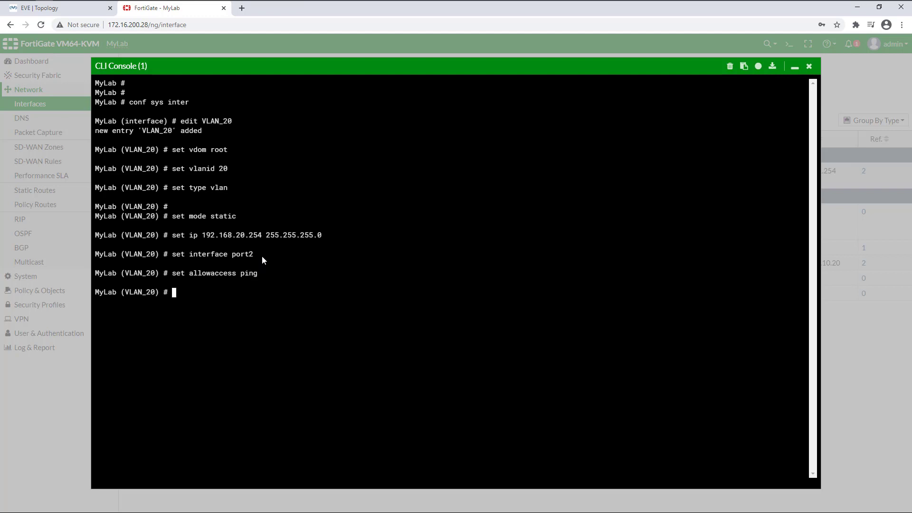
text(end)
key(Return)
Edit VLAN_20 and enable DHCP with range ending 192.168.20.20 and a specified gateway
click(813, 67)
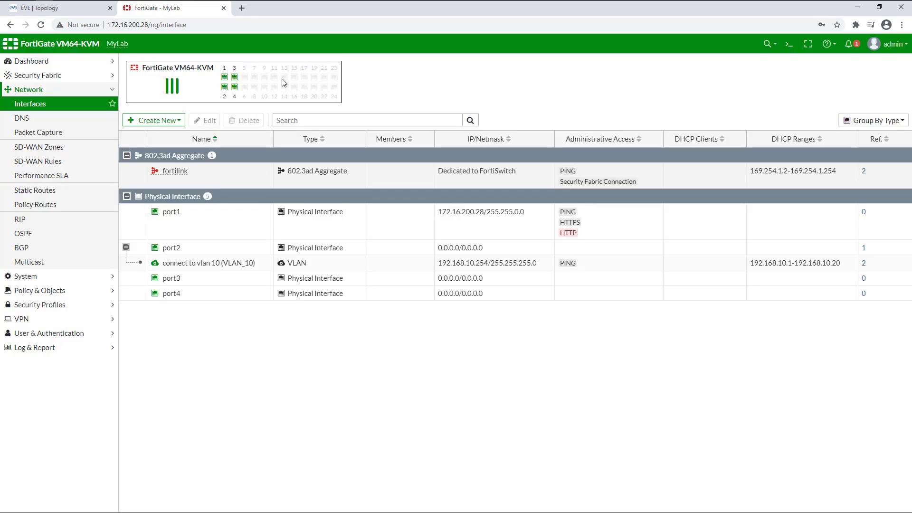
click(42, 27)
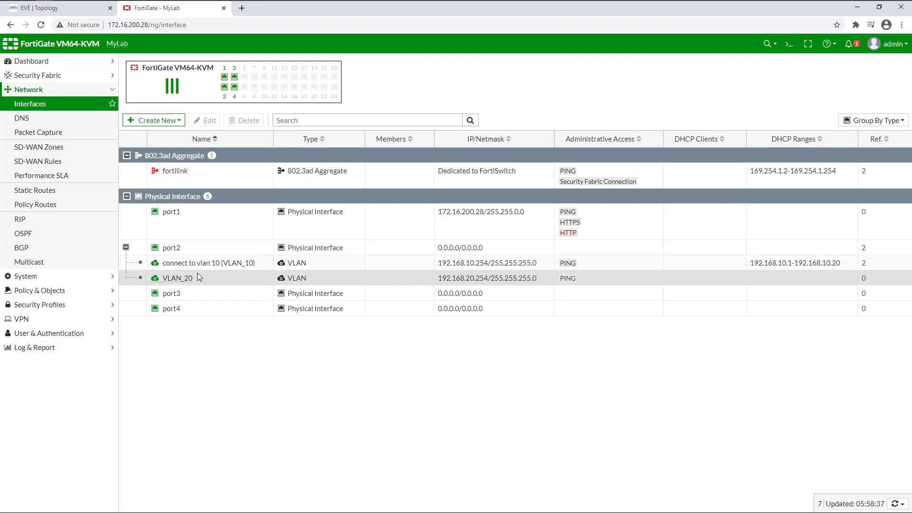
double_click(177, 280)
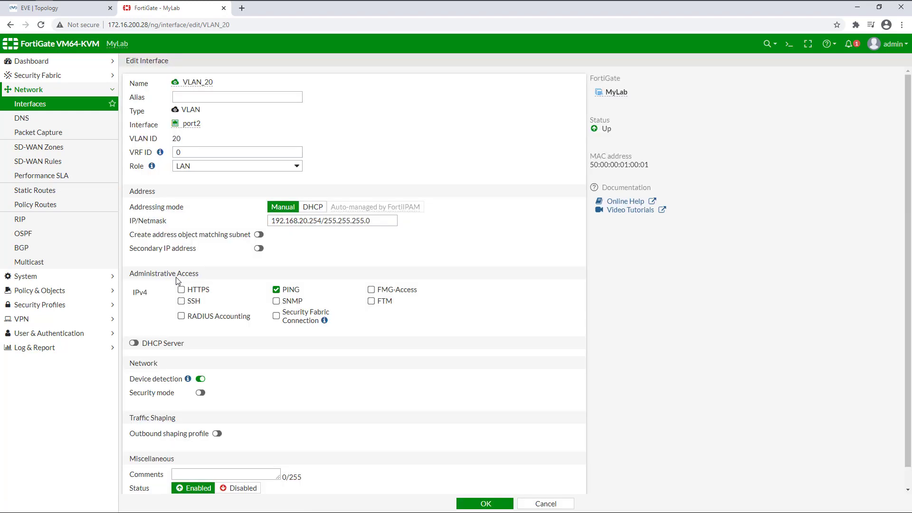
click(134, 343)
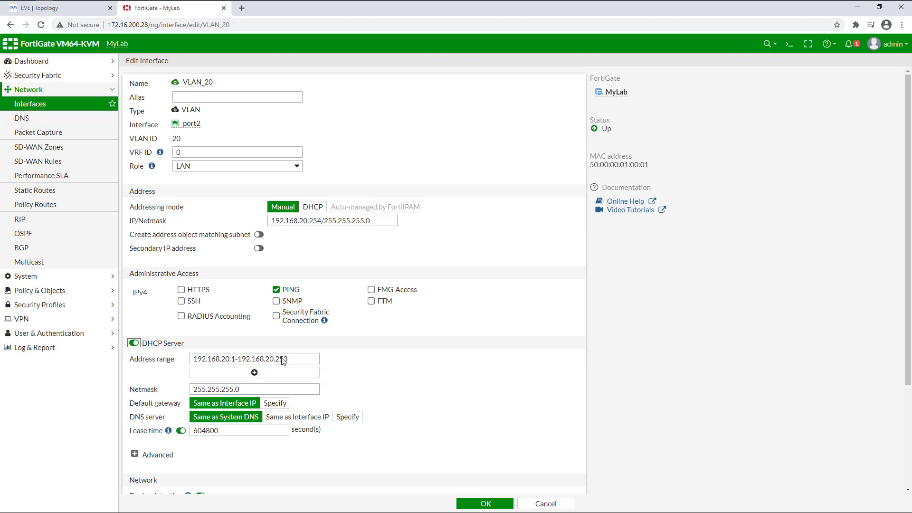
drag(281, 360, 357, 361)
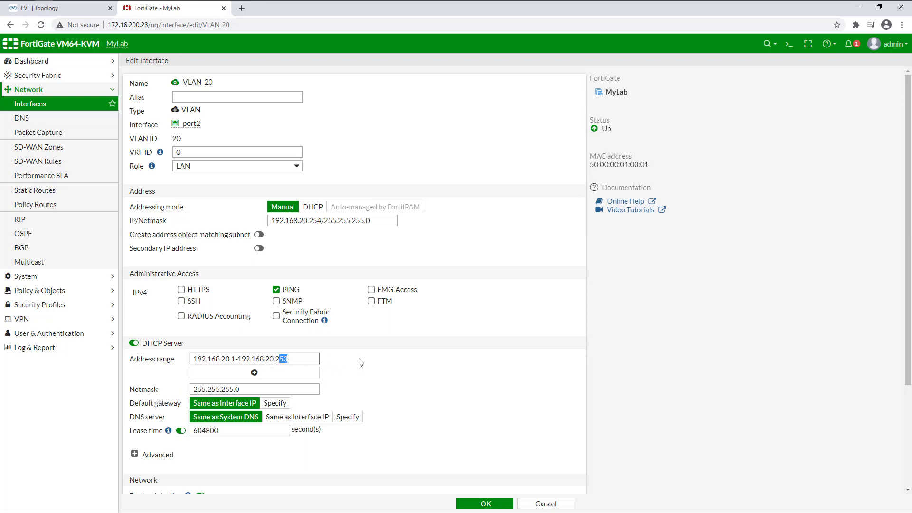
text(0)
click(276, 404)
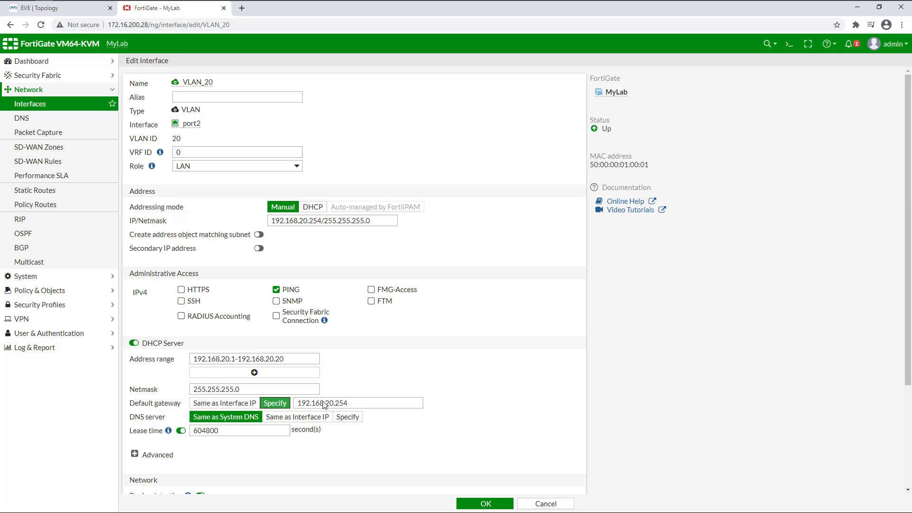
Set VLAN_20's DHCP DNS servers to 8.8.8.8 and 8.8.4.4, then save
click(348, 416)
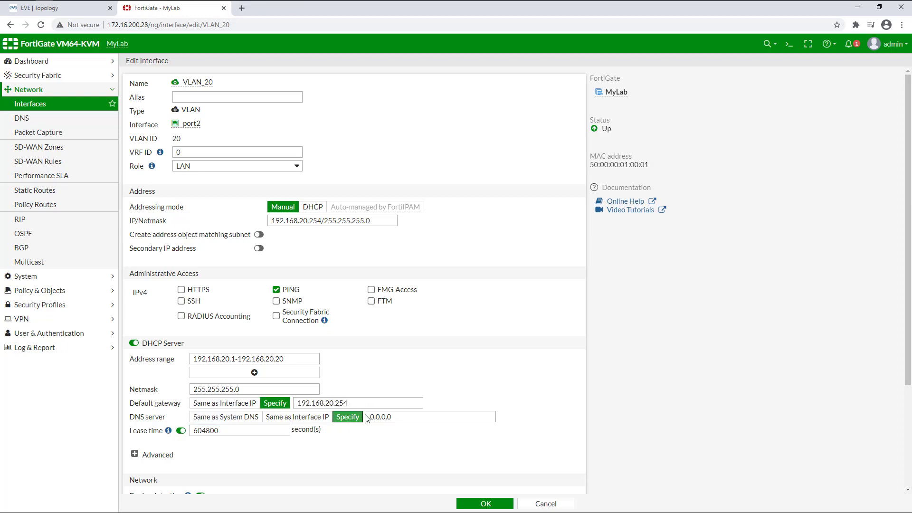
click(460, 419)
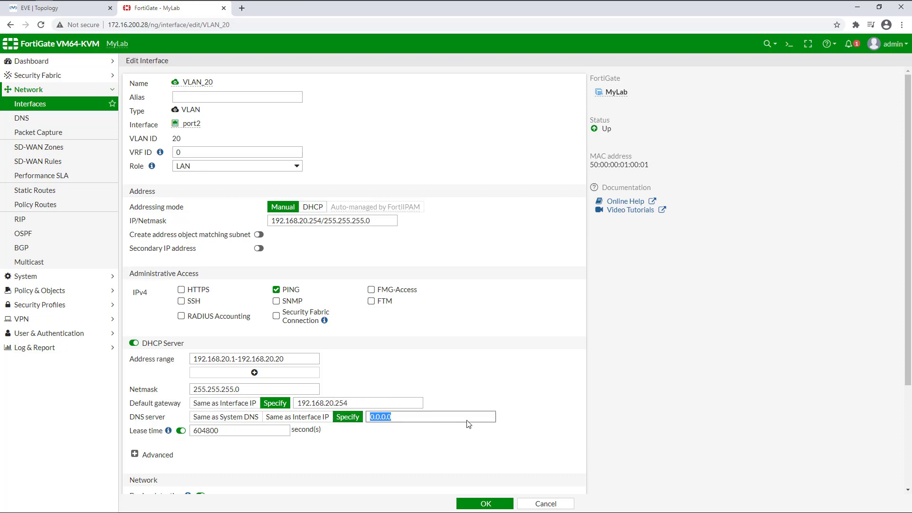
text(8.8.)
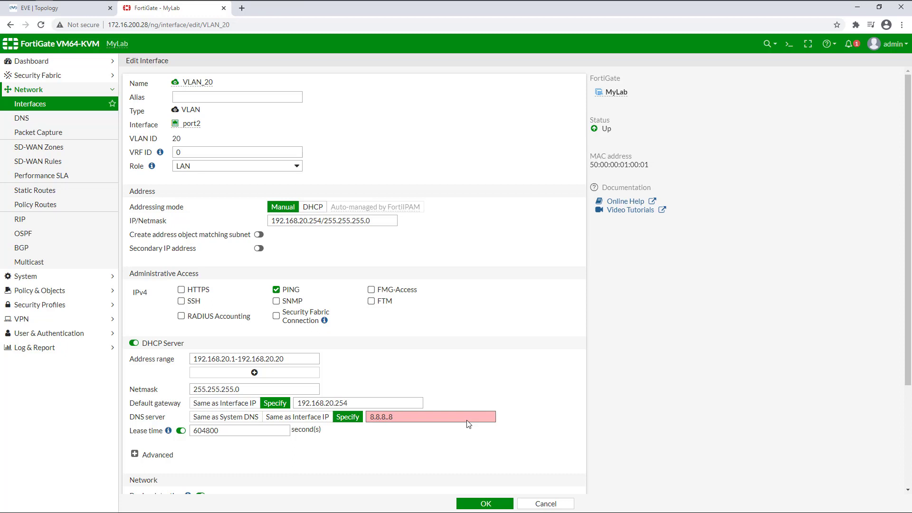
text(8)
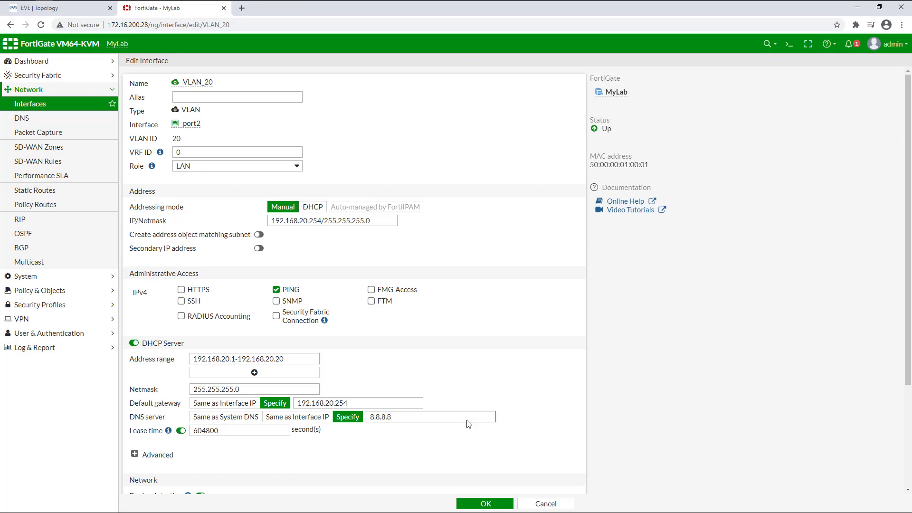
text(.8.8)
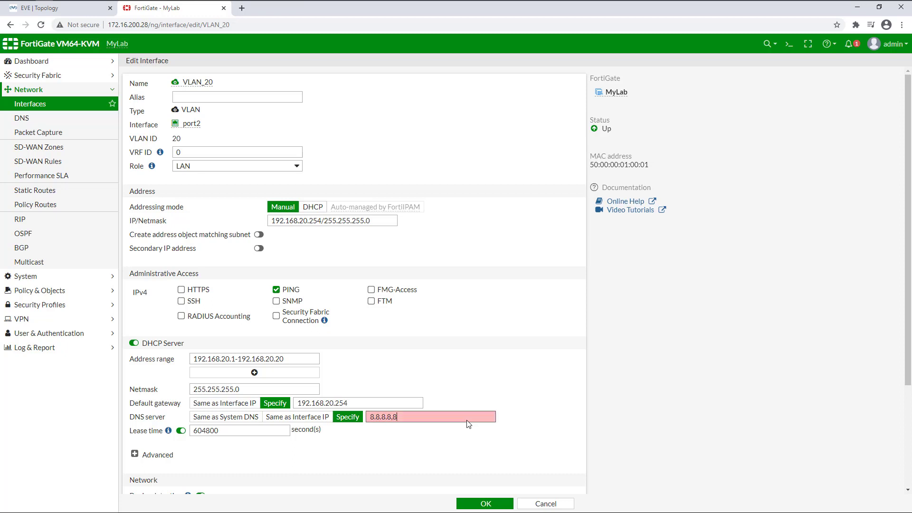
text(.8.4.4)
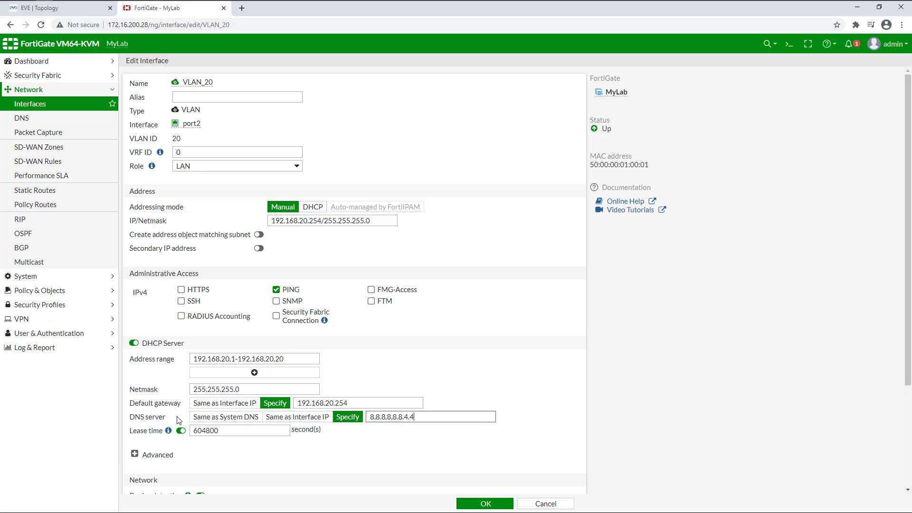
click(480, 504)
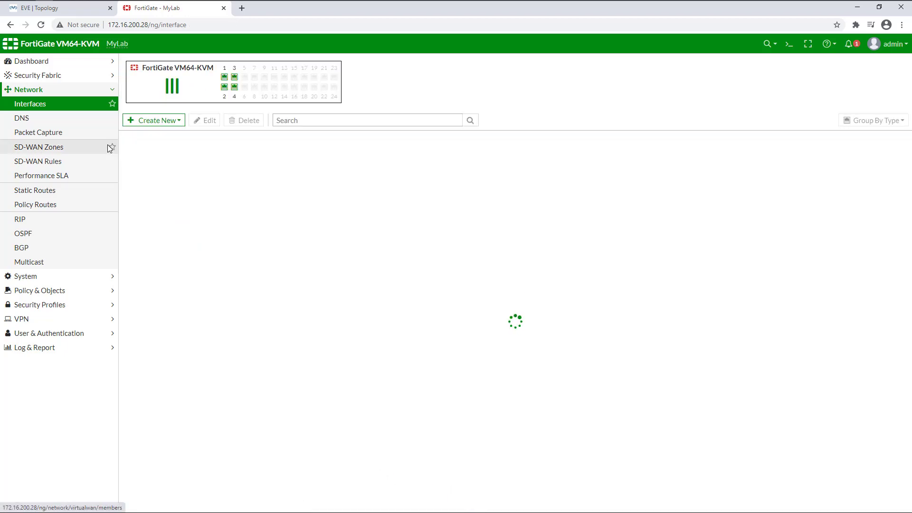
Open the SW-2 console from the EVE-NG topology and enter global configuration mode
click(51, 10)
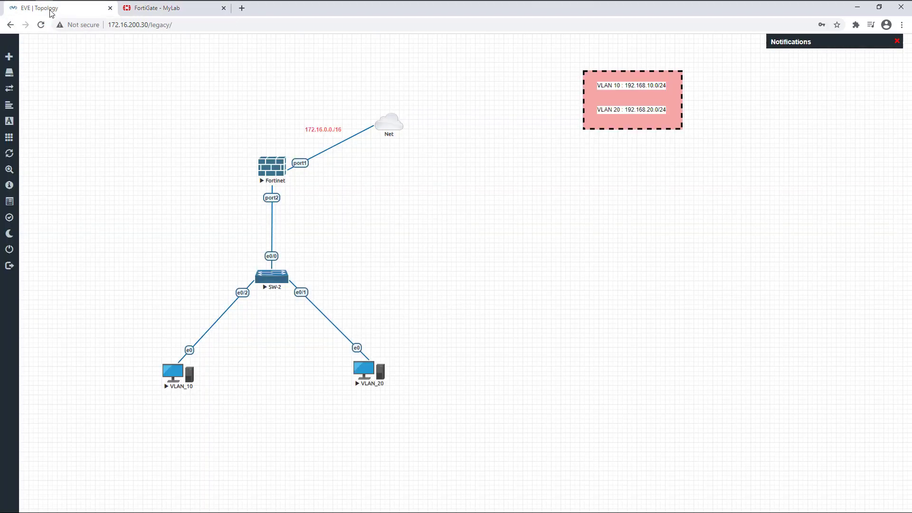
click(281, 282)
click(464, 96)
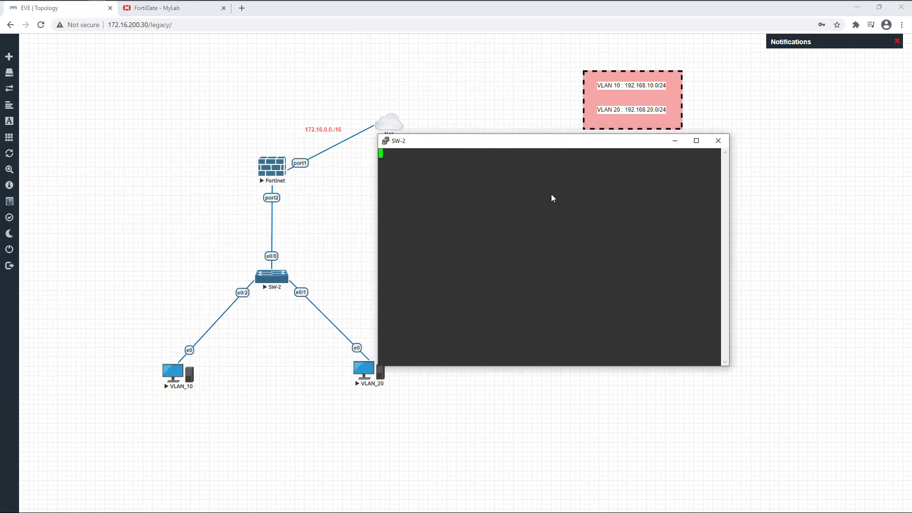
key(Return)
key(Return)
key(Return)
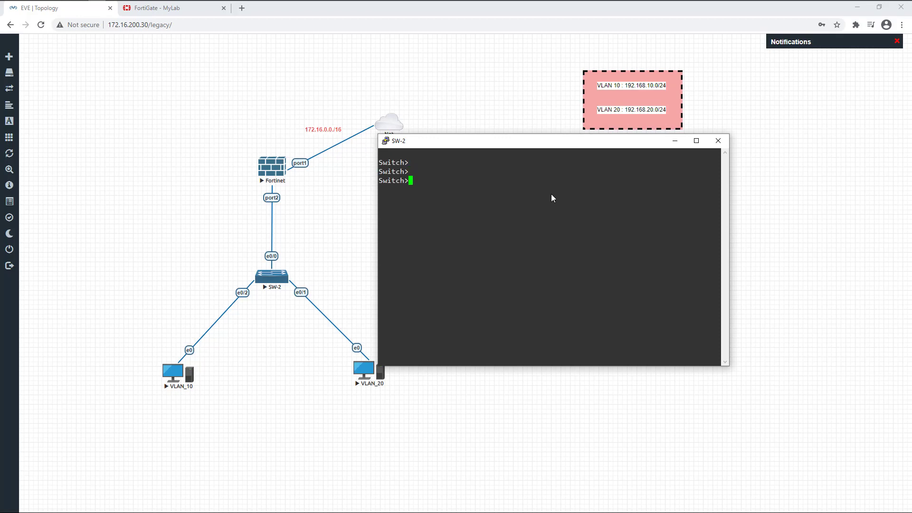
text(en)
key(Return)
text(conf t)
key(Return)
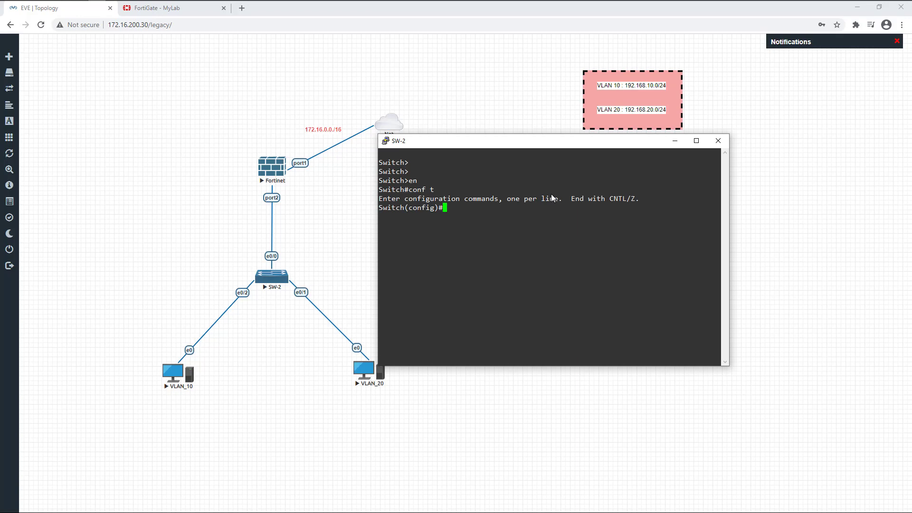
Create VLAN 10 on SW-2 and name it SALE
text(vlan 10)
key(Return)
text(name )
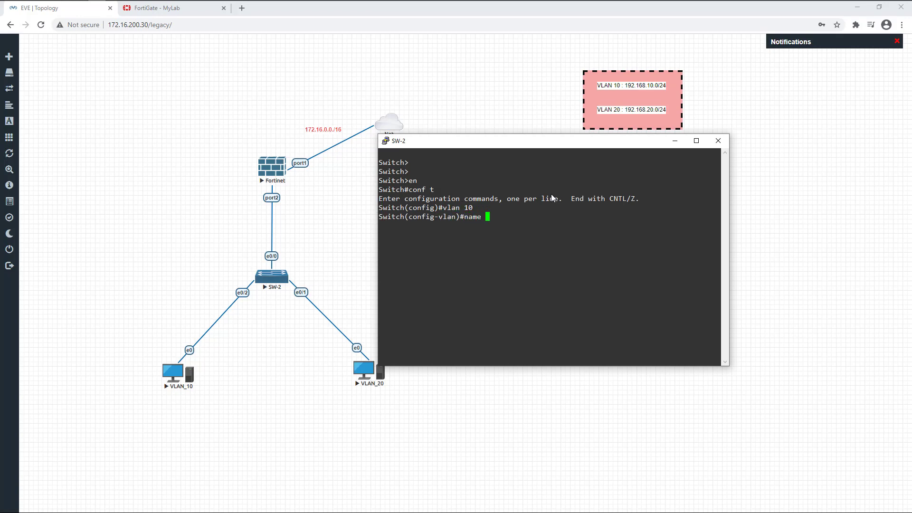
text(SALE)
key(Return)
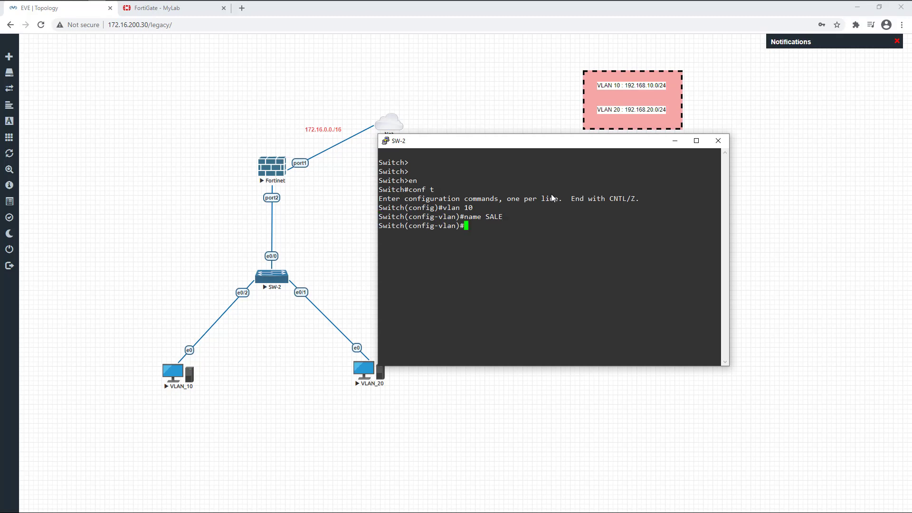
Create VLAN 20 named AC, exit VLAN mode, and begin configuring int e0/0
text(V)
key(BackSpace)
text(vlan 20)
key(Return)
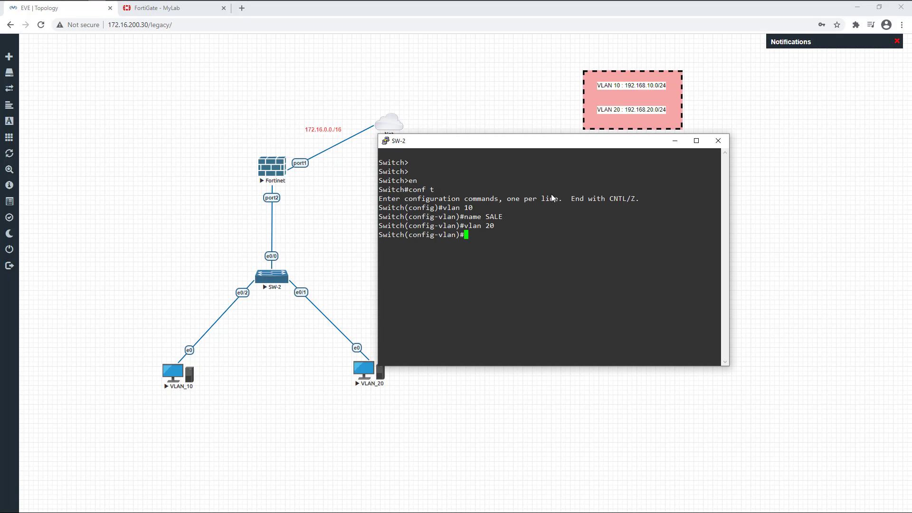
text(N)
key(BackSpace)
text(name AC)
key(Return)
text(exit)
key(Return)
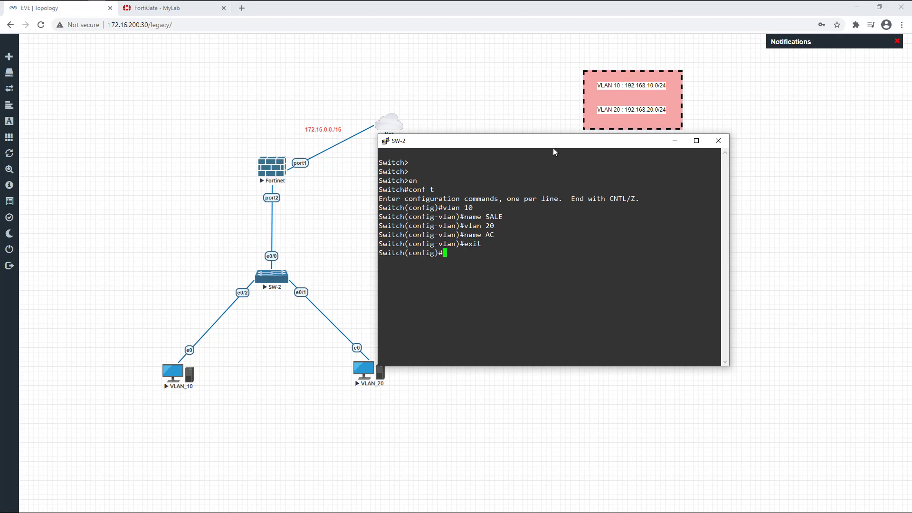
drag(551, 142, 611, 153)
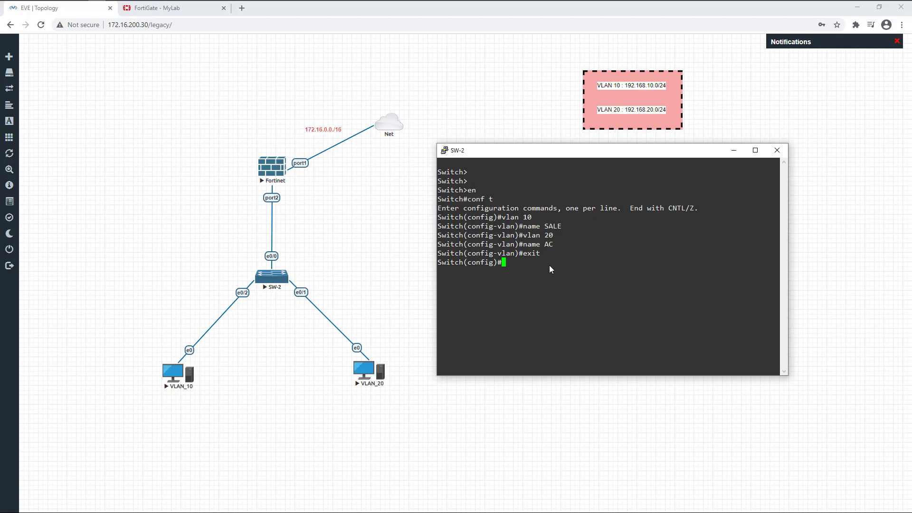
text(int e0/0)
Set e0/0 trunk encapsulation to dot1q
key(Return)
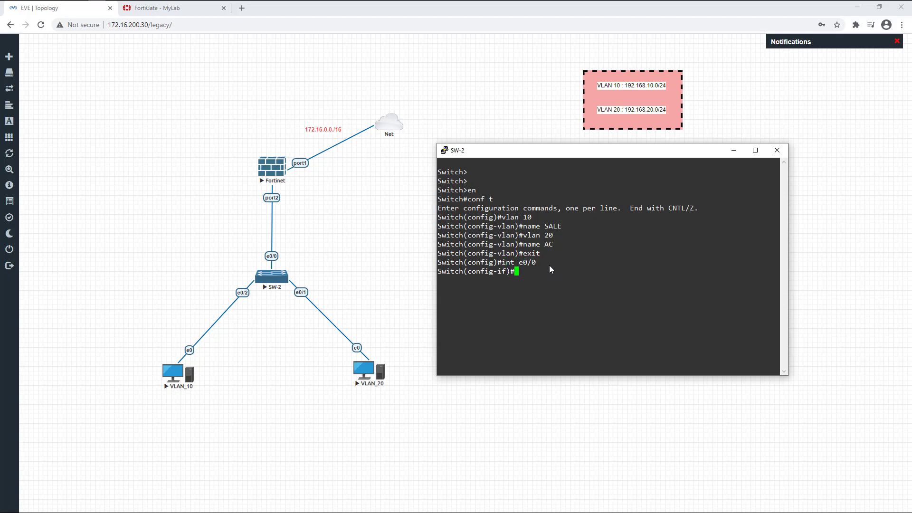
text(sw)
key(Tab)
text(tru)
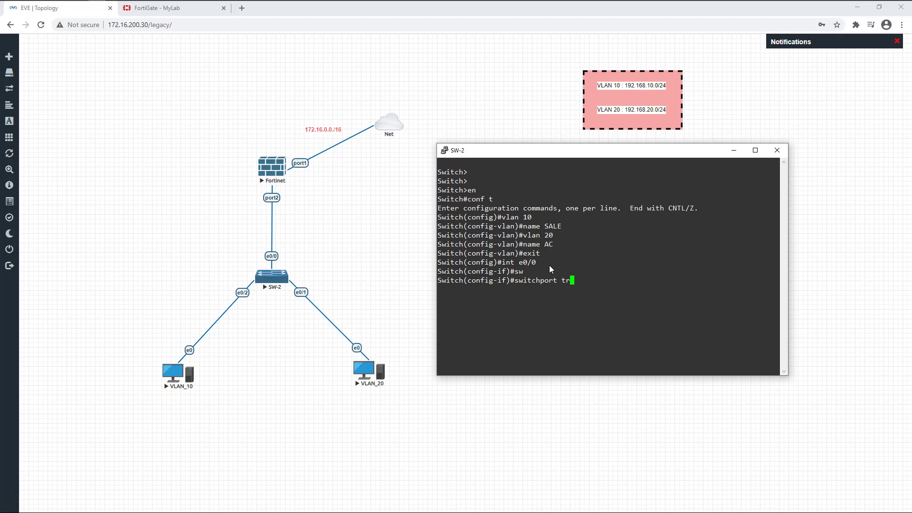
key(Tab)
text(en)
key(Tab)
text(do)
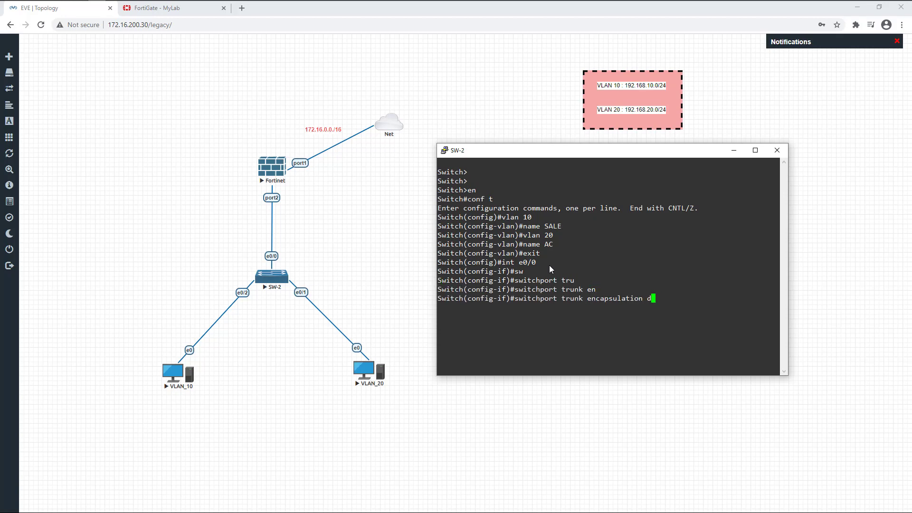
key(Tab)
key(Return)
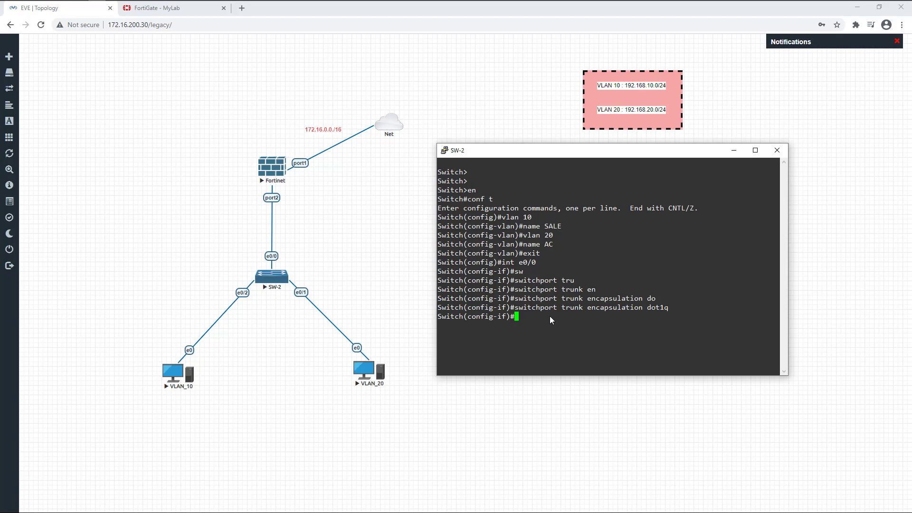
Put e0/0 into switchport trunk mode
text(sw)
key(Tab)
text(mo)
key(Tab)
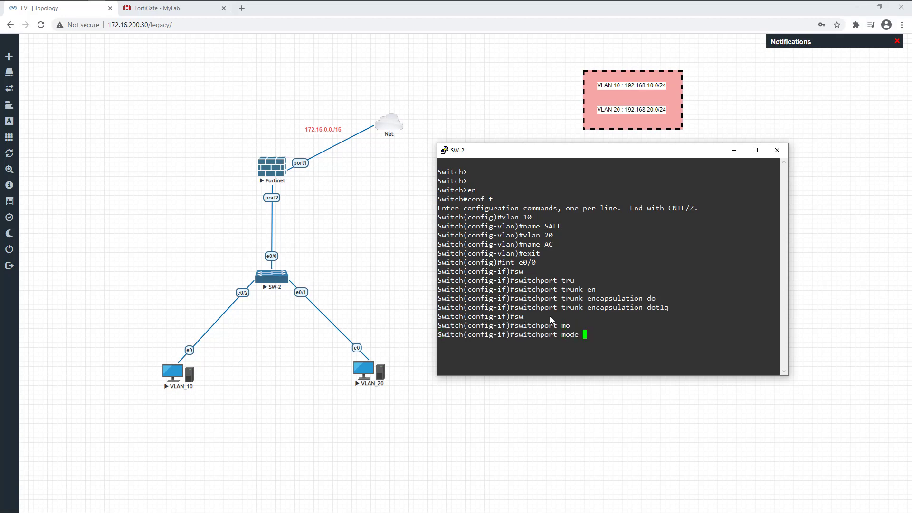
text(tru)
key(Tab)
key(Return)
Allow only VLANs 10,20 on the e0/0 trunk and verify with show int e0/0 trunk
text(s)
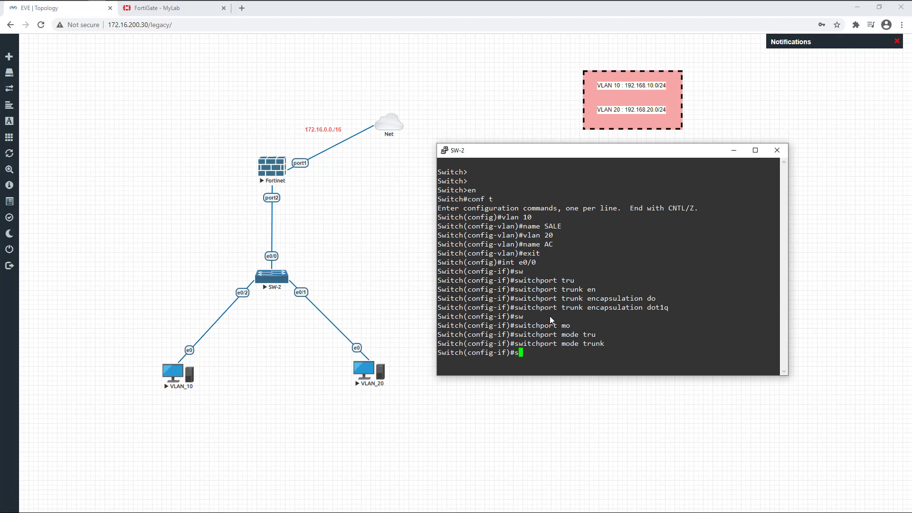
text(wi trua)
key(Up)
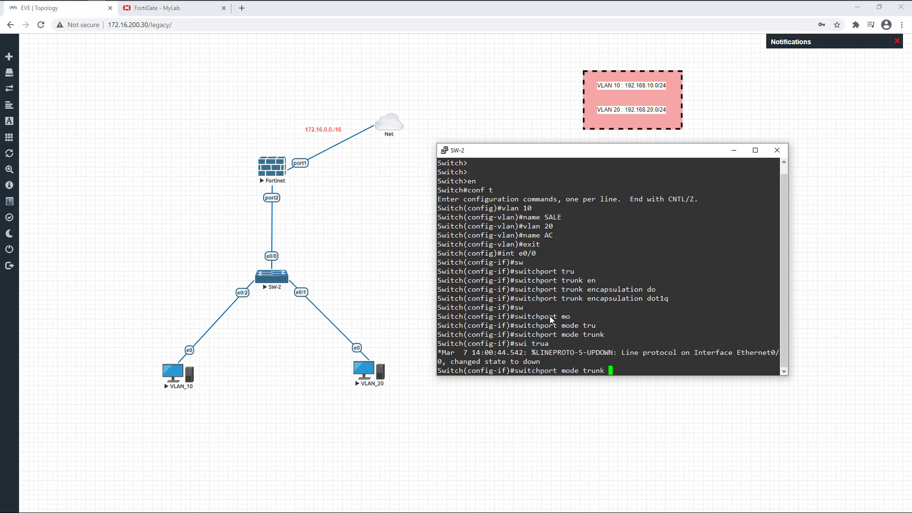
key(Down)
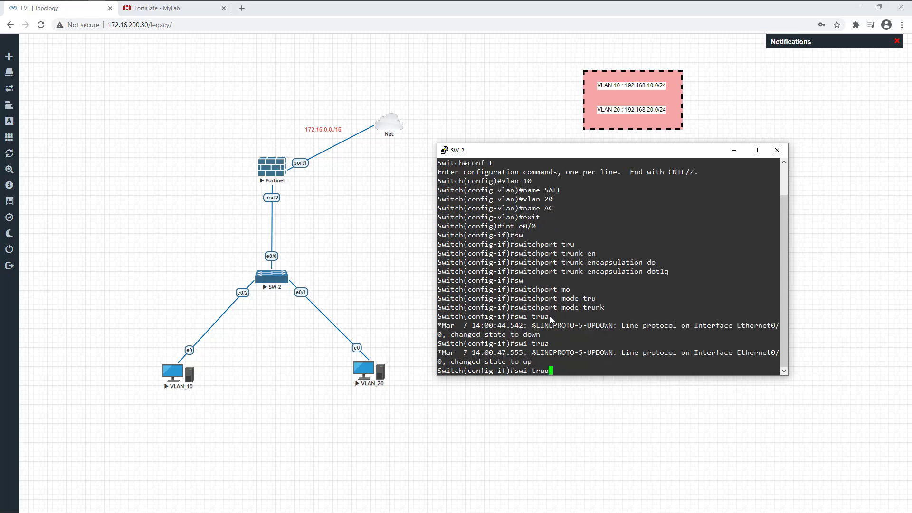
key(BackSpace)
text(nk al)
key(Tab)
text(v)
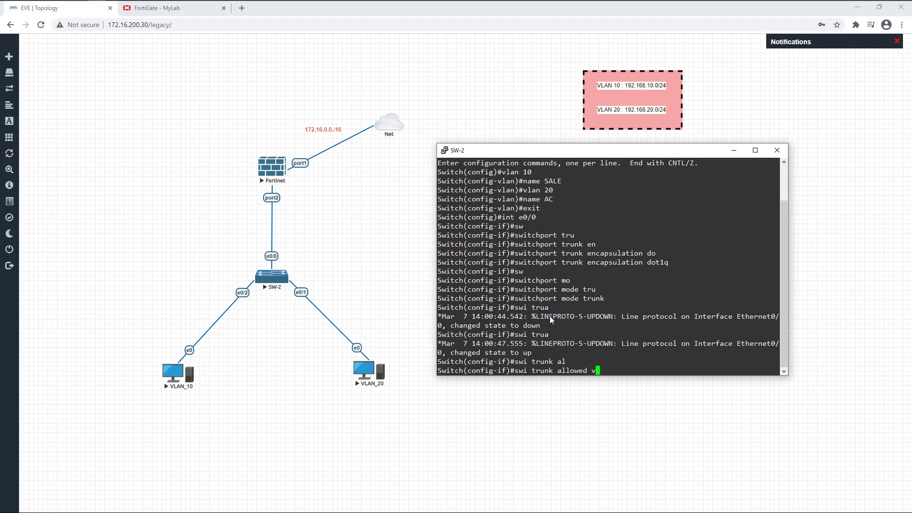
text(lan 10,20)
key(Return)
key(Return)
key(Return)
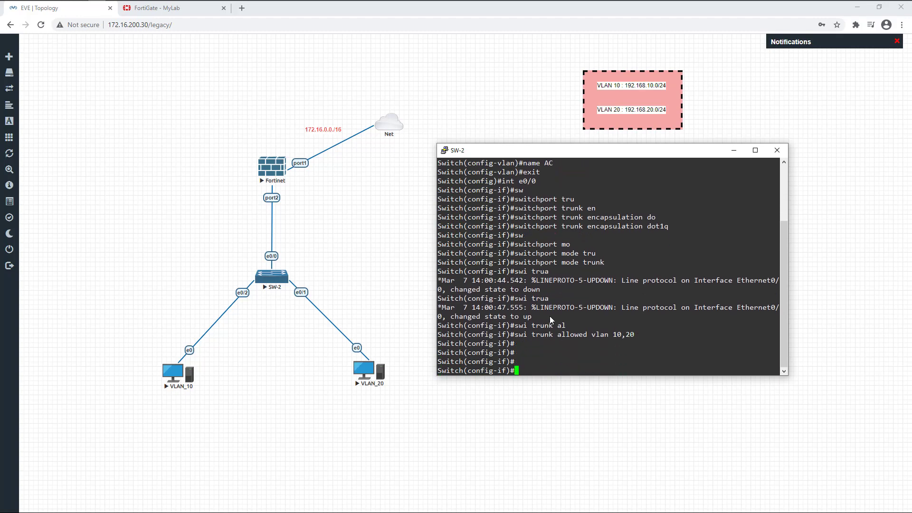
text(exit)
key(Return)
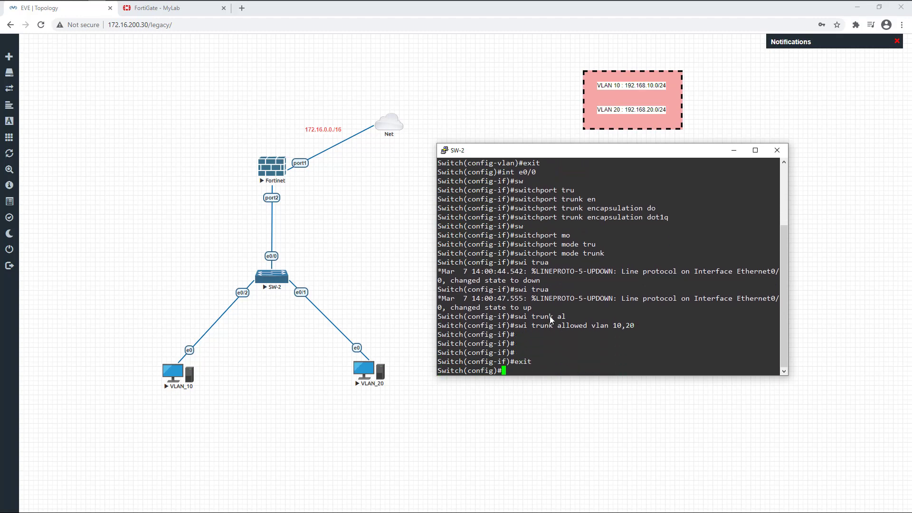
text(do show int e0/0 tru)
key(Return)
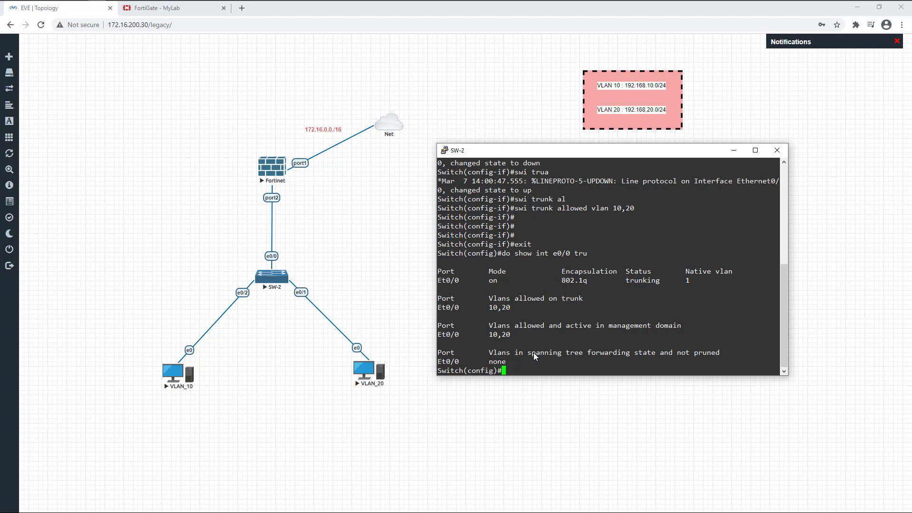
After reviewing the e0/0 trunk output on SW-2, begin configuring interface e0/2
key(Return)
key(Return)
key(Return)
key(Return)
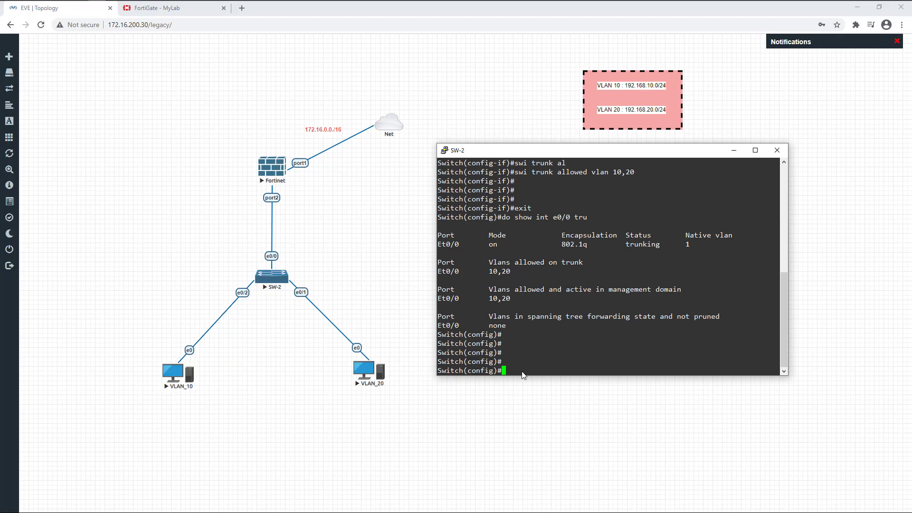
text(int e0/2)
Make SW-2 port e0/2 an access port in VLAN 10
key(Return)
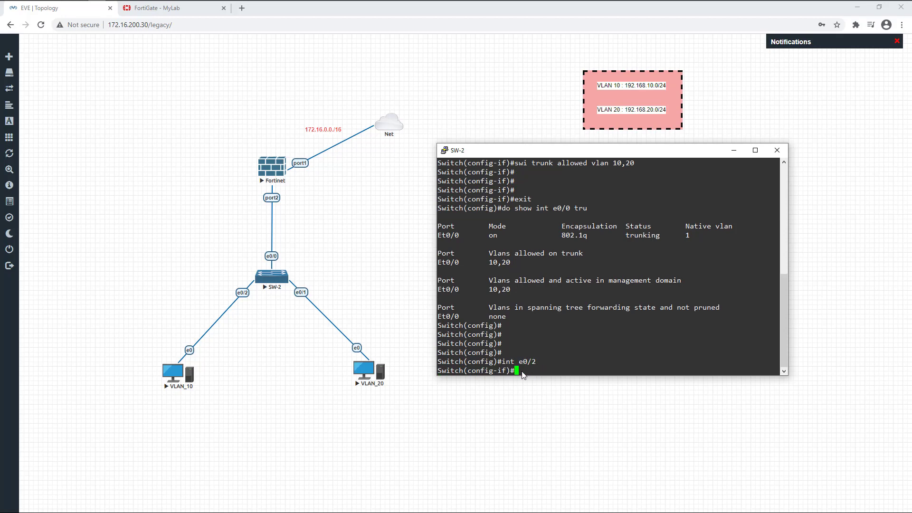
text(swi mo ac)
key(Return)
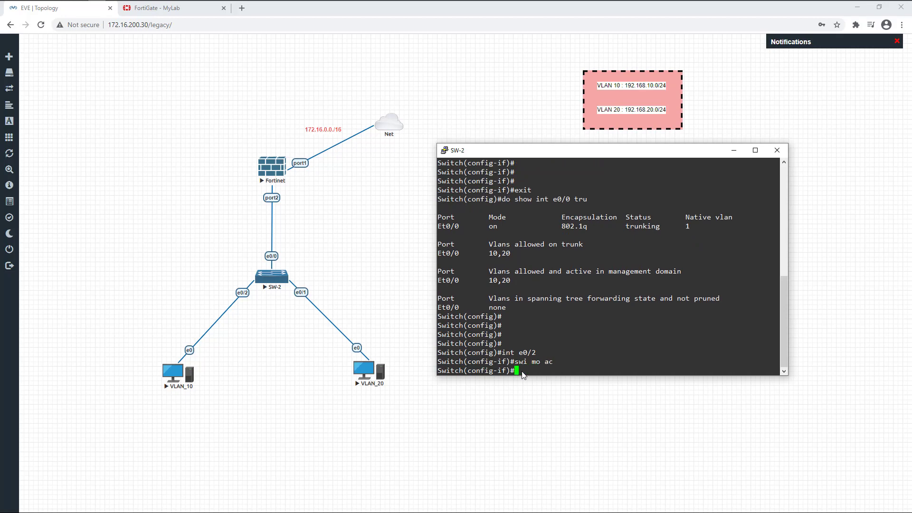
text(sw ac vlan 10)
key(Return)
key(Return)
key(Return)
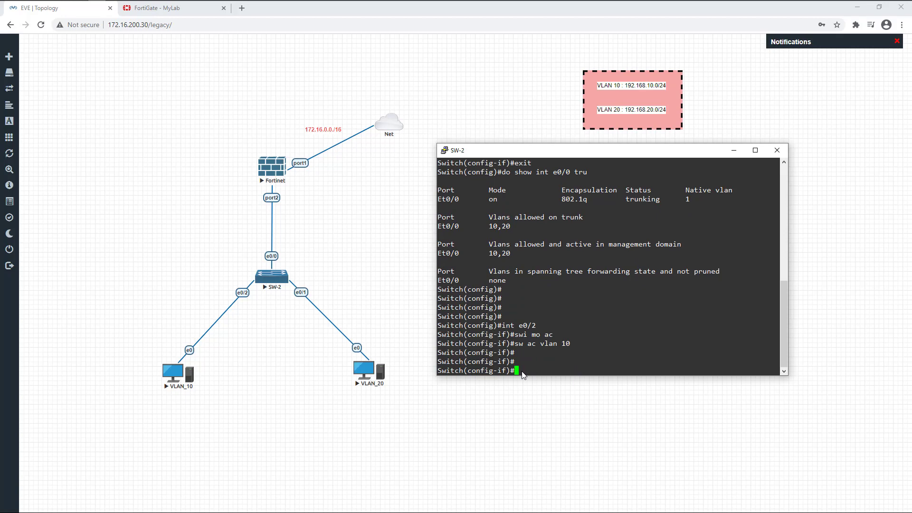
text(exit)
key(Return)
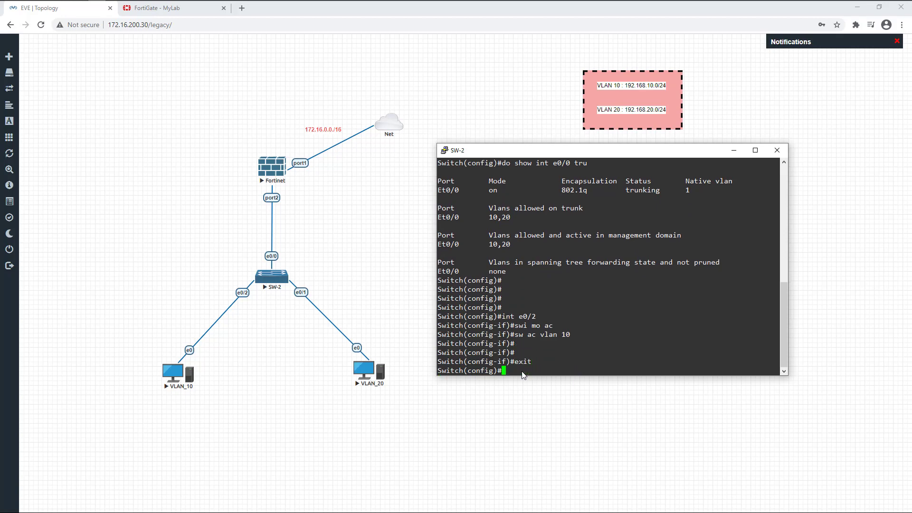
Make SW-2 port e0/1 an access port in VLAN 20
text(int e0/1)
key(Return)
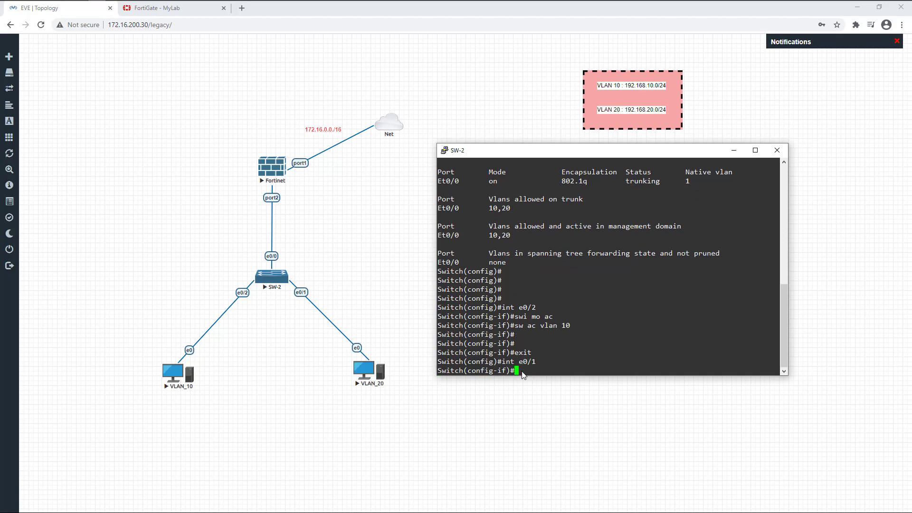
text(sw mo ac)
key(Return)
text(sw acc vlan )
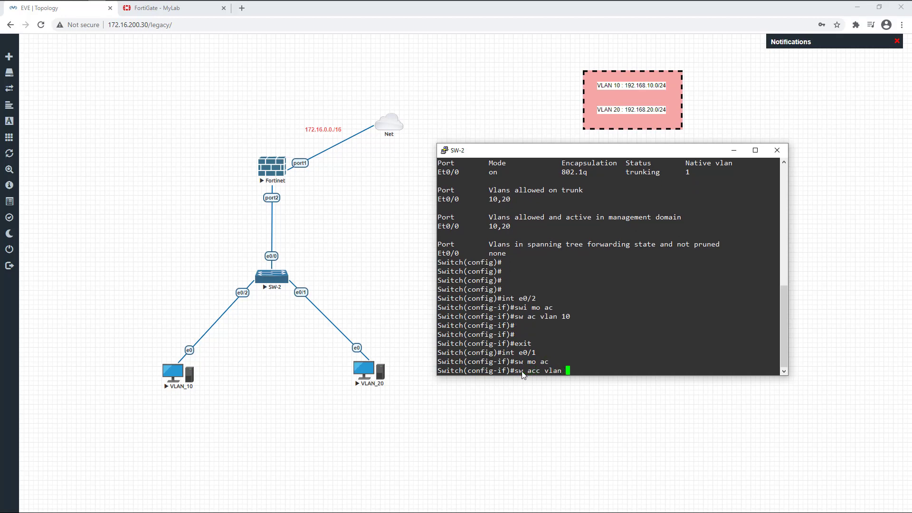
text(20)
key(Return)
key(Return)
key(Return)
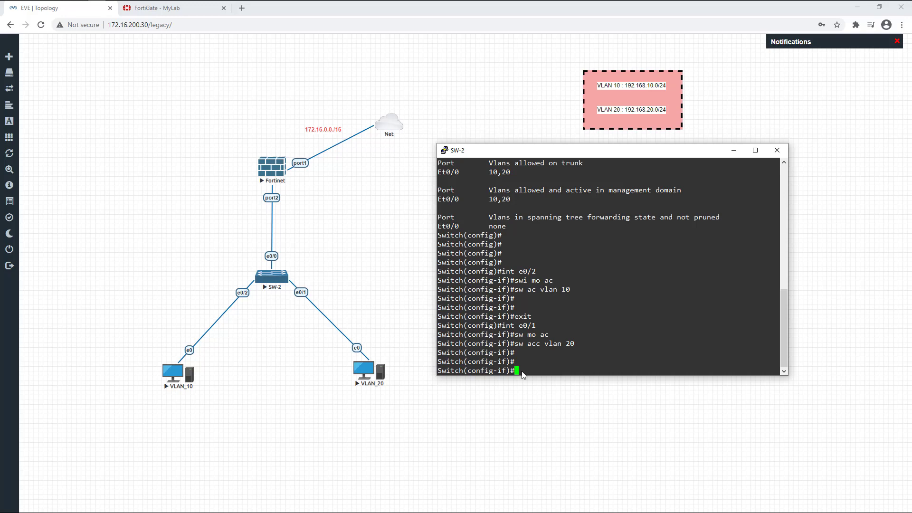
text(exi)
key(Return)
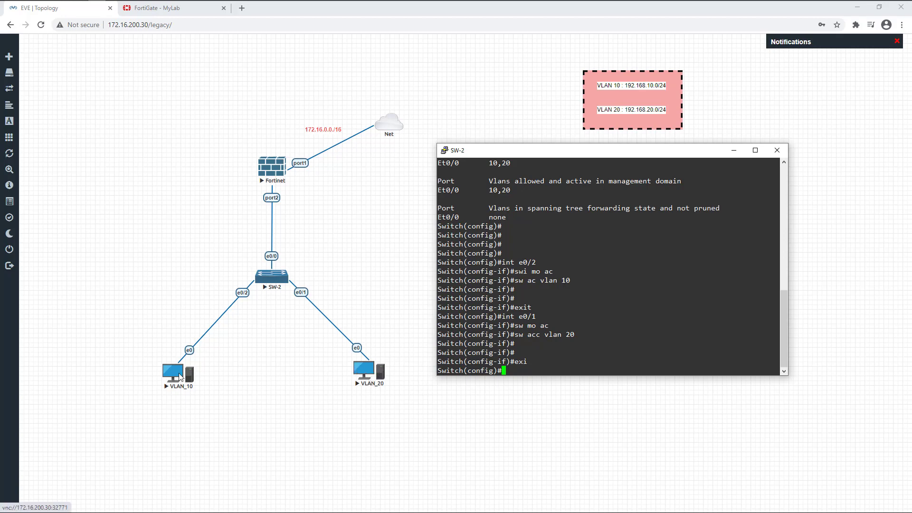
Close the SW-2 console session and launch the VLAN_20 PC's console
click(783, 154)
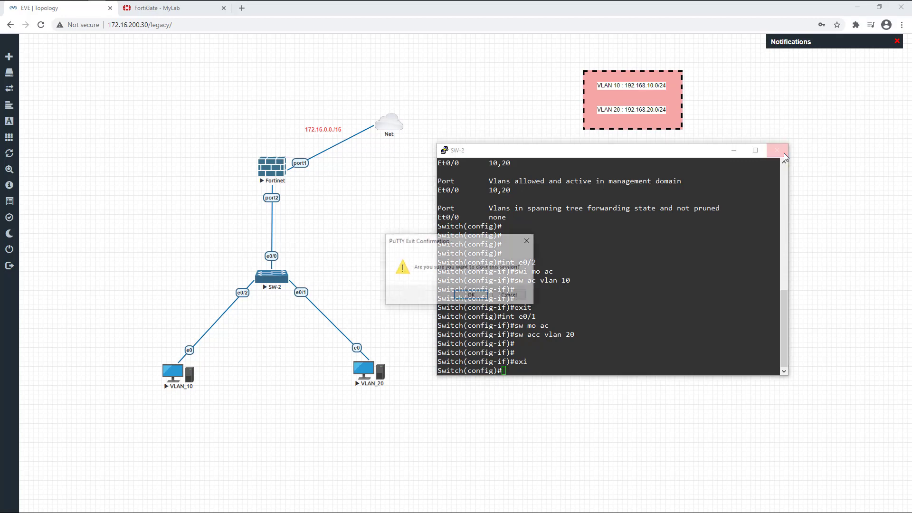
click(475, 294)
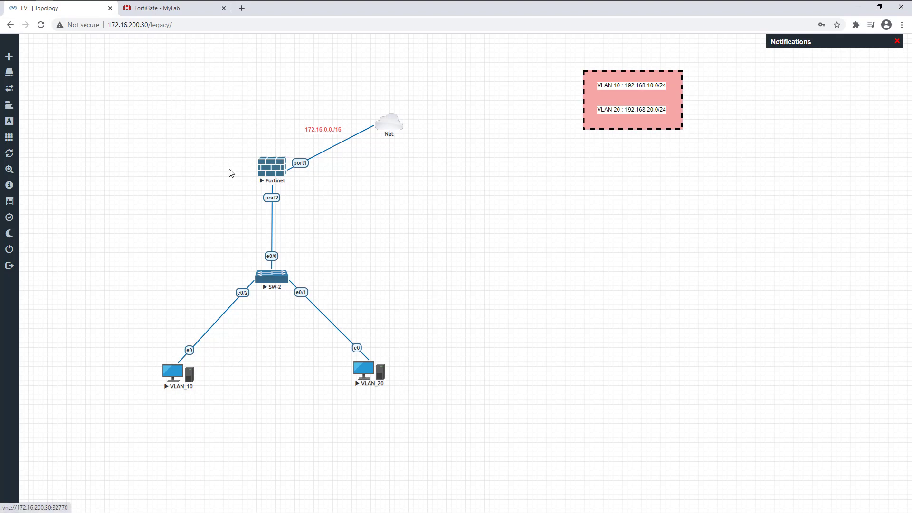
click(375, 369)
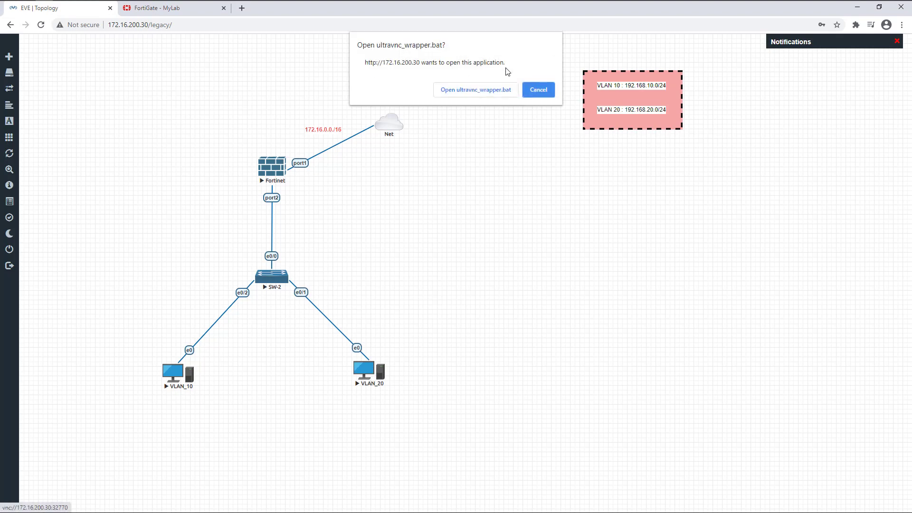
click(475, 89)
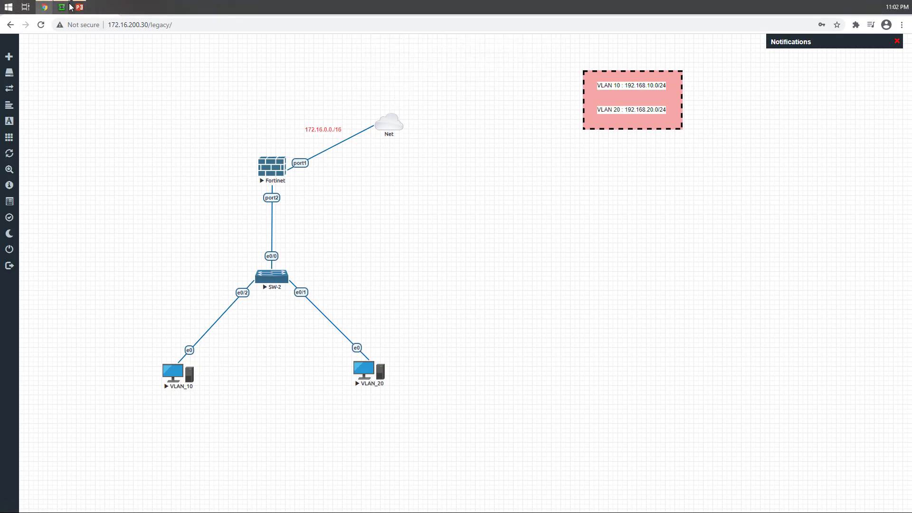
Bring the VLAN_20 PC window forward, close its old Command Prompt, and reposition it
mouse_move(62, 6)
mouse_move(101, 49)
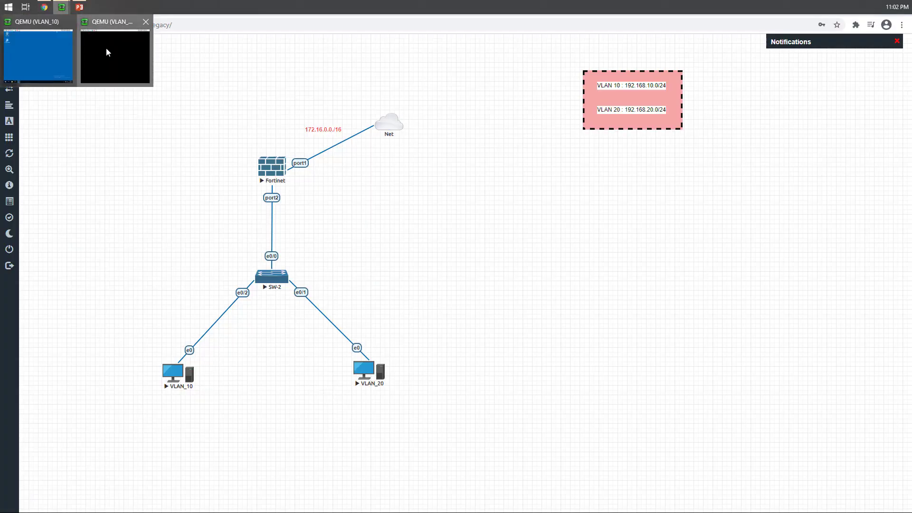
click(96, 41)
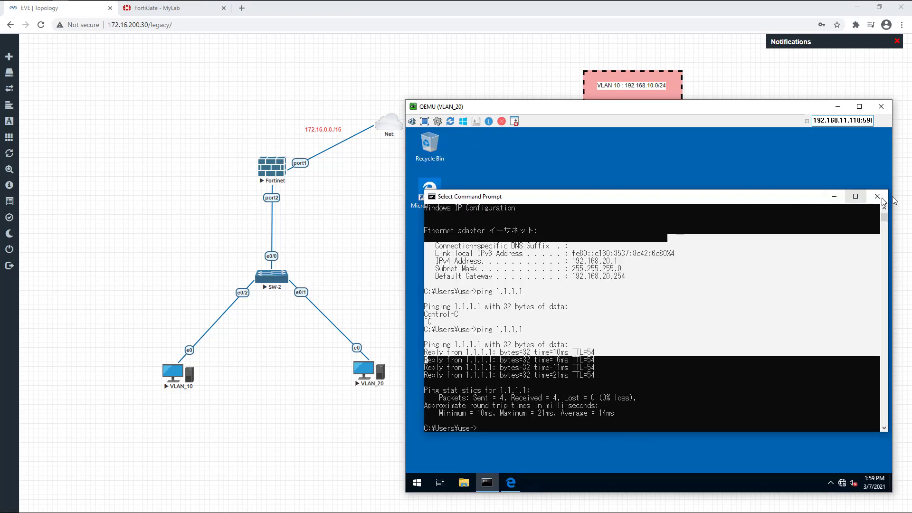
click(885, 199)
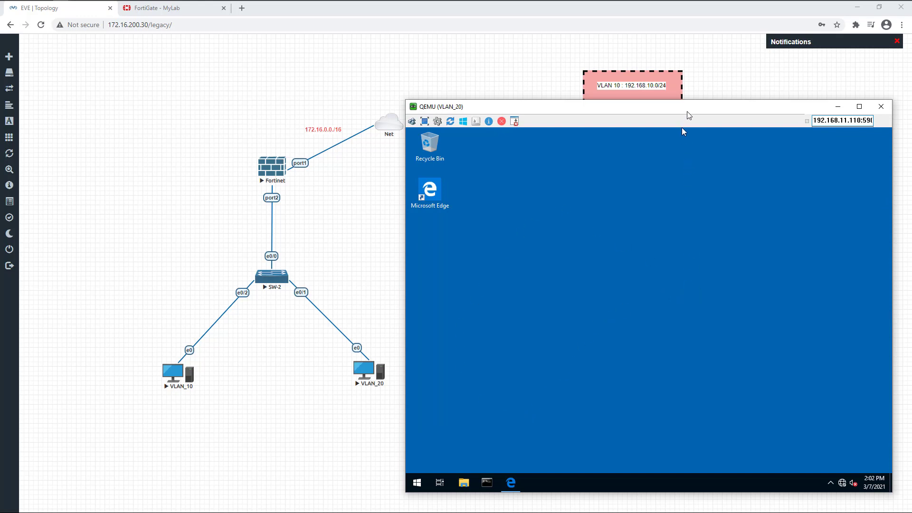
drag(686, 111, 696, 109)
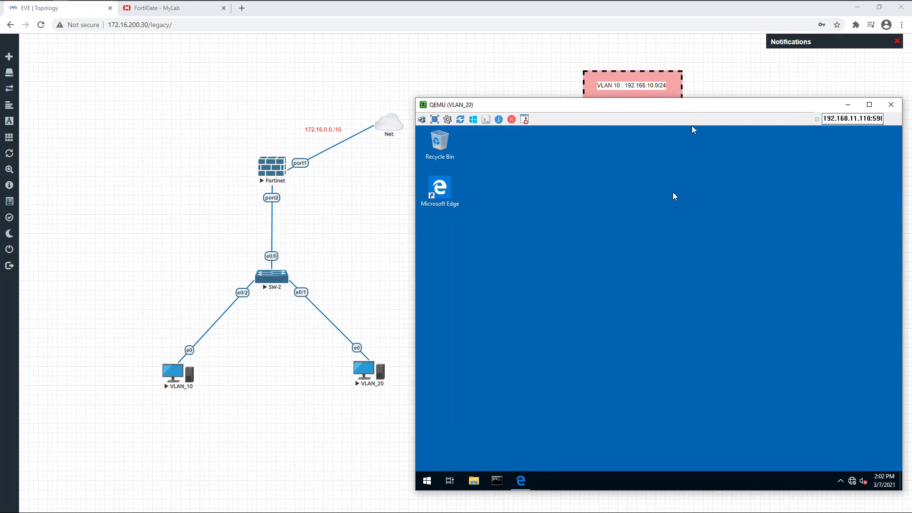
Run ipconfig on the VLAN_20 PC (192.168.20.1, gateway 192.168.20.254), then bring up the VLAN_10 PC
click(498, 481)
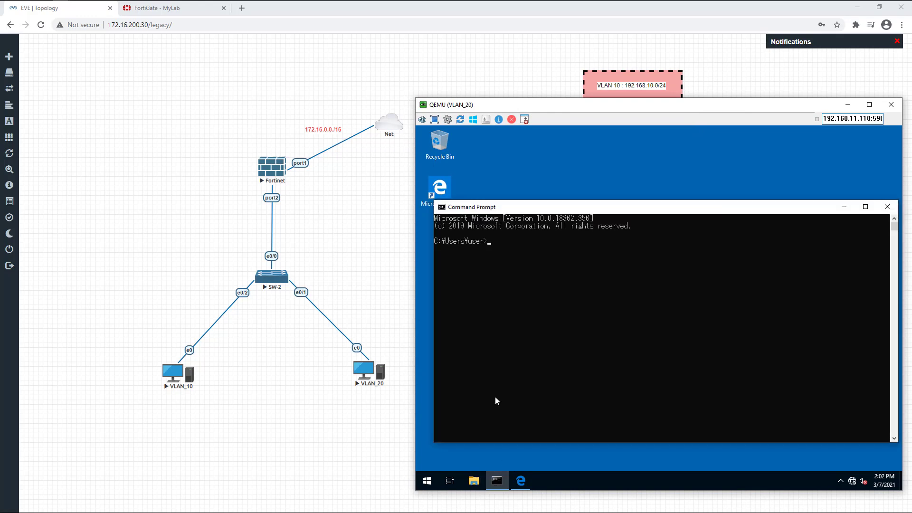
click(533, 243)
text(ipconf)
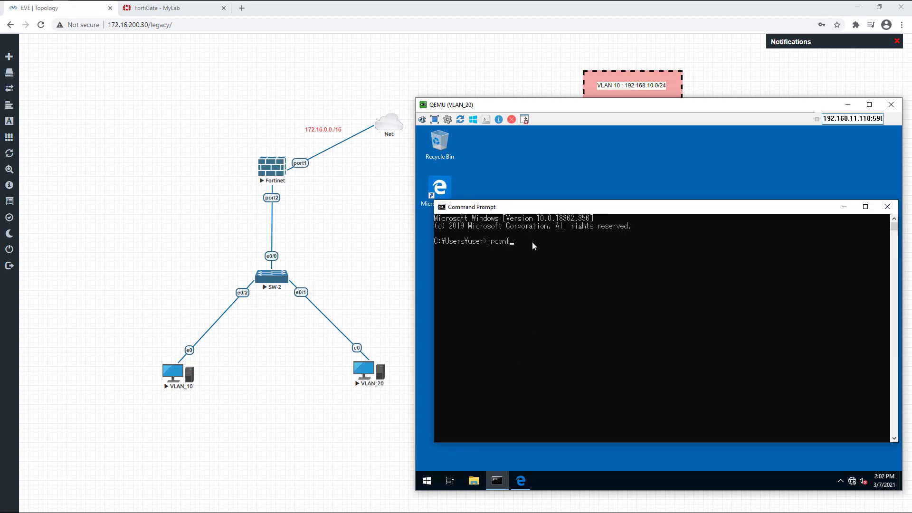
text(ig)
key(Return)
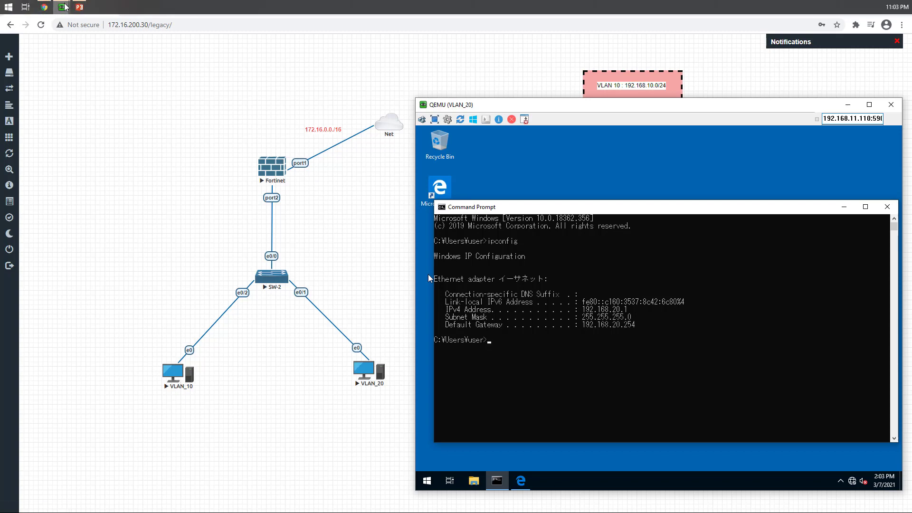
mouse_move(65, 7)
click(44, 50)
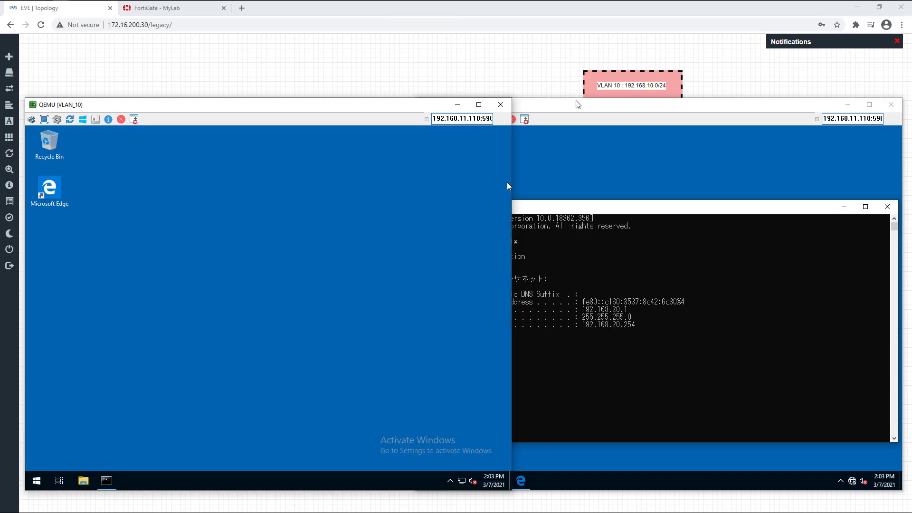
Place the VLAN_20 window beside VLAN_10 and restore the VLAN_10 Command Prompt
drag(574, 106, 612, 111)
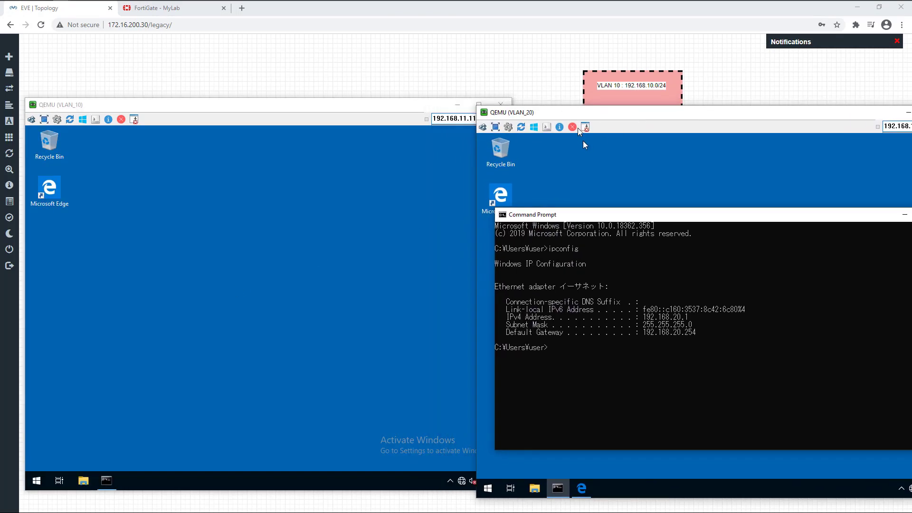
click(532, 143)
click(180, 296)
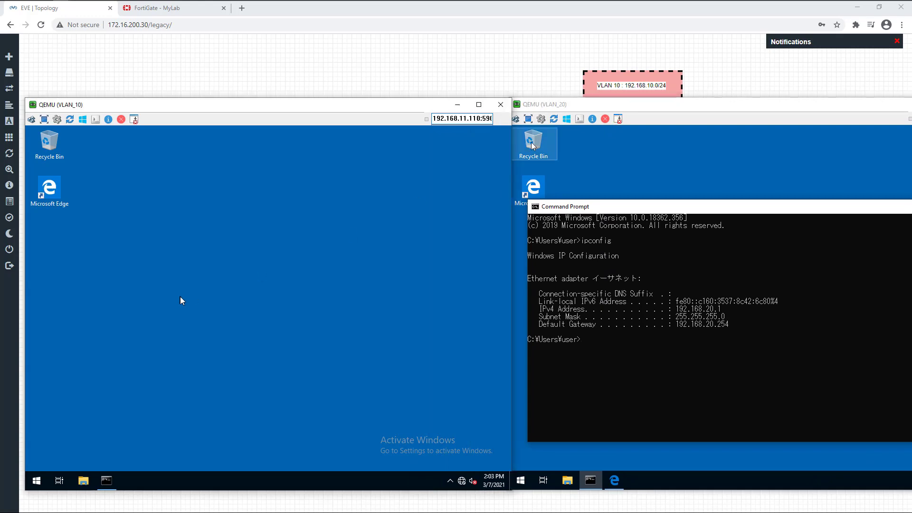
click(107, 484)
On the VLAN_10 PC, run ipconfig and ping 192.168.10.1, getting 4/4 replies
key(Return)
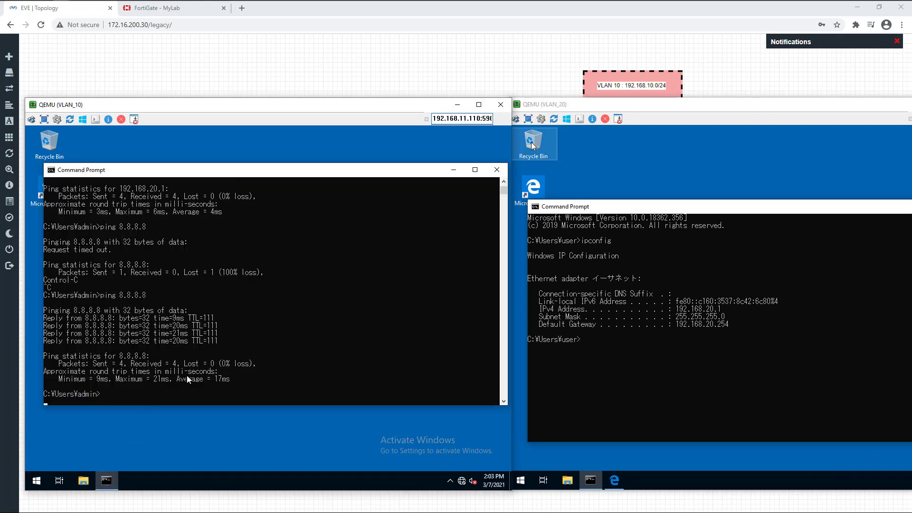
key(Return)
key(Return)
key(Return)
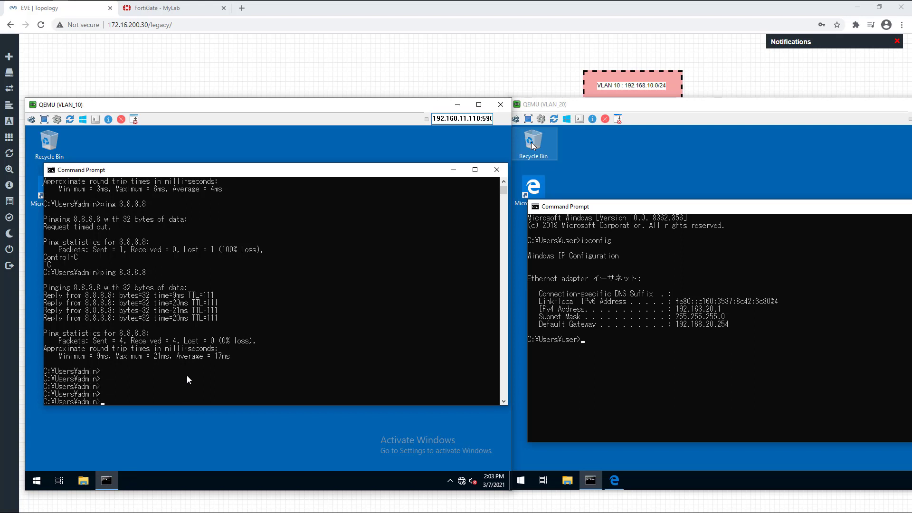
text(ipconfig)
key(Return)
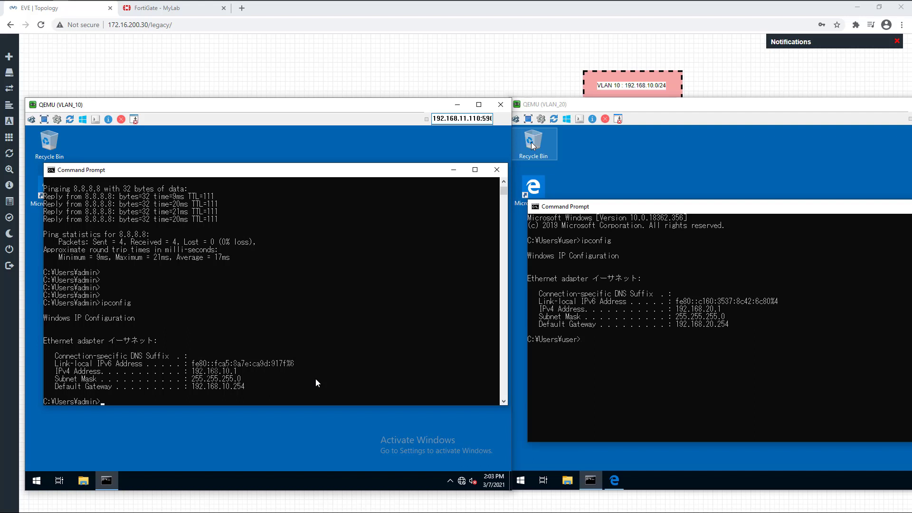
text(ping 192.168.10.1)
key(Return)
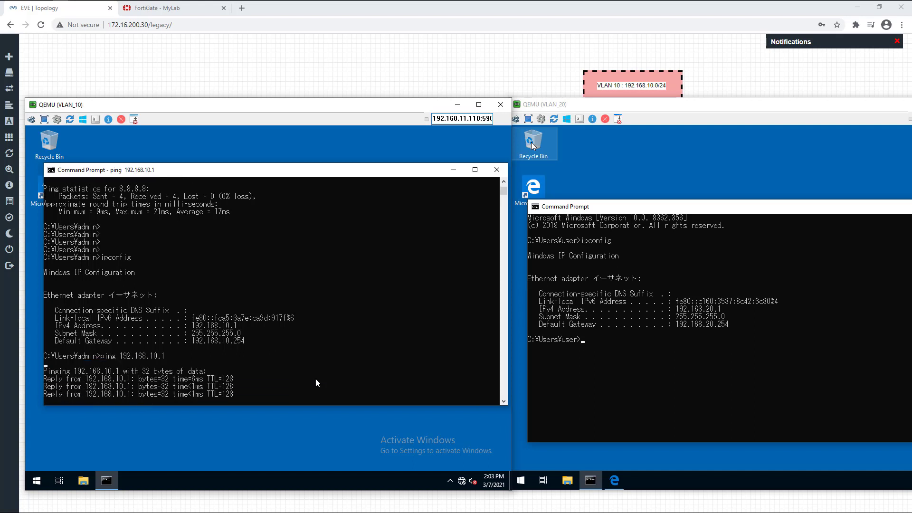
click(740, 362)
click(740, 362)
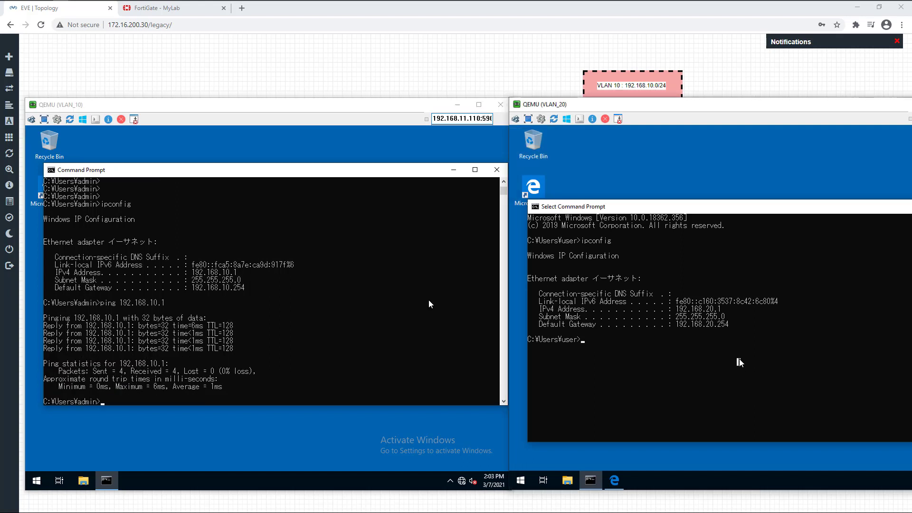
Ping the VLAN_20 gateway 192.168.20.254 from the VLAN_20 PC, then stop the ping
text(ping 192.168.20)
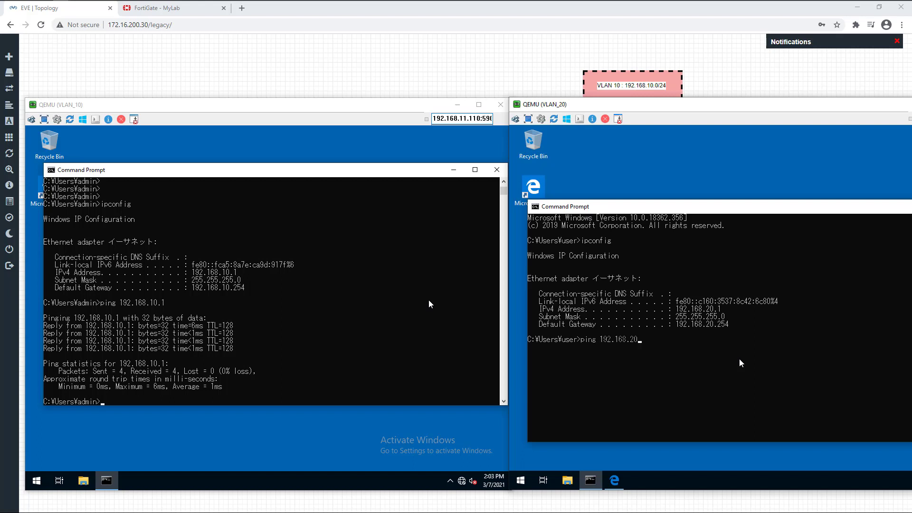
text(.254)
key(Return)
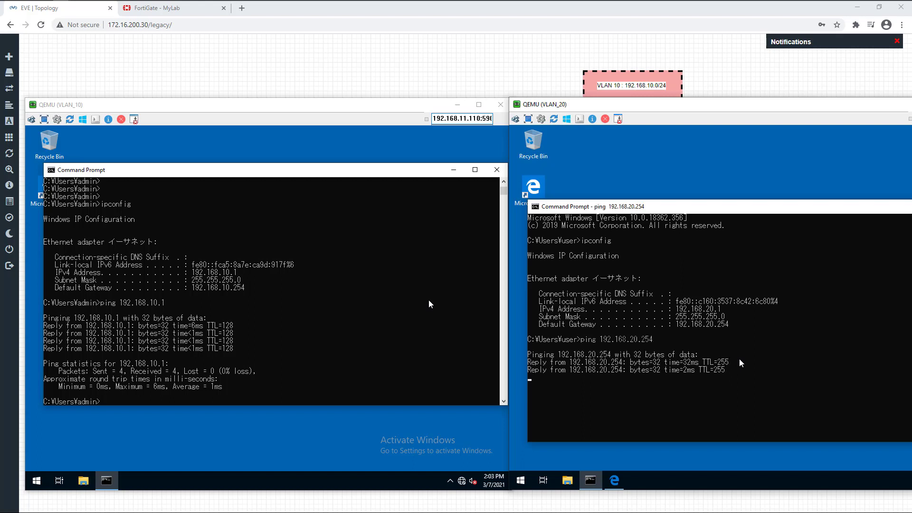
key(ctrl+c)
key(Return)
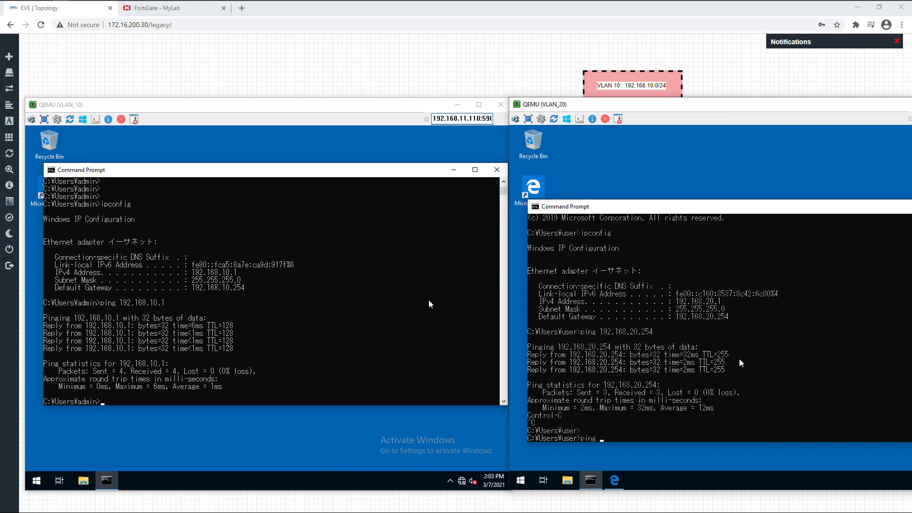
Ping the VLAN_10 PC at 192.168.10.1 from VLAN_20; the requests time out
text(ping 192.168.10.1)
key(Return)
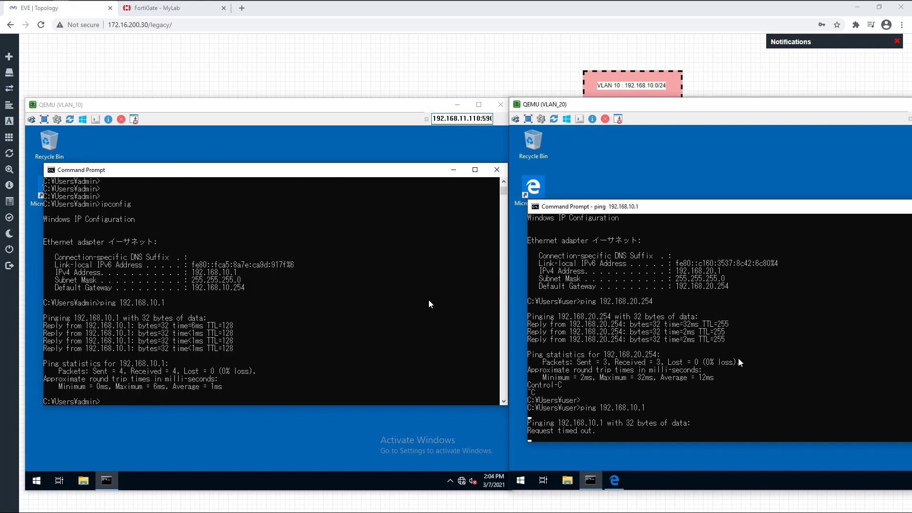
click(177, 13)
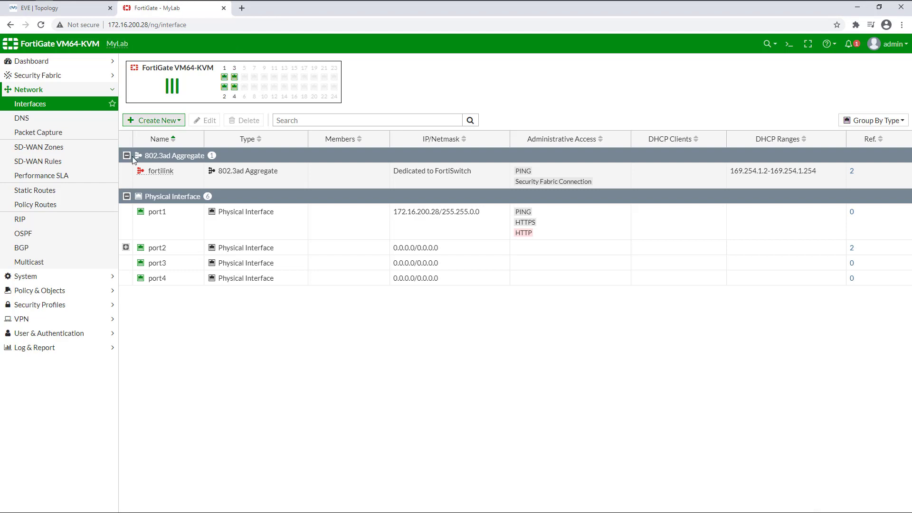
Create a new zone named VLAN_ZONE with VLAN_10 and VLAN_20 as members and save it
click(39, 104)
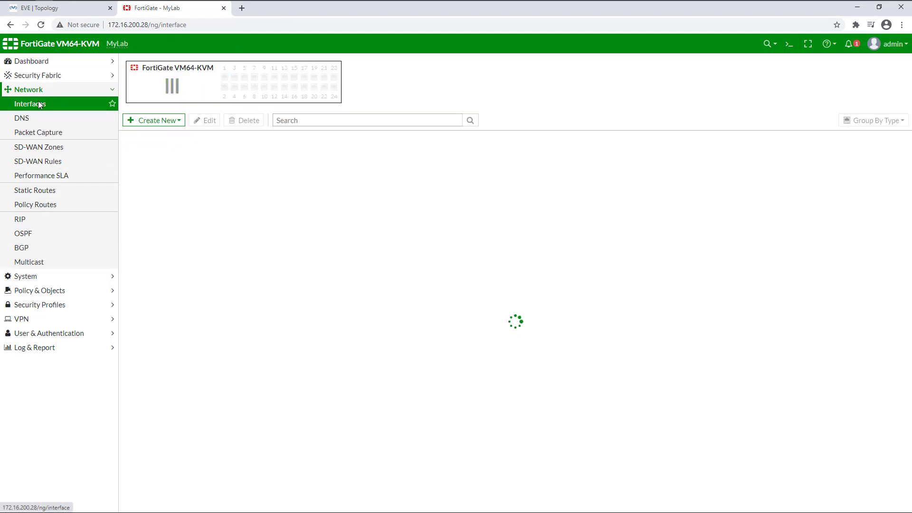
click(152, 122)
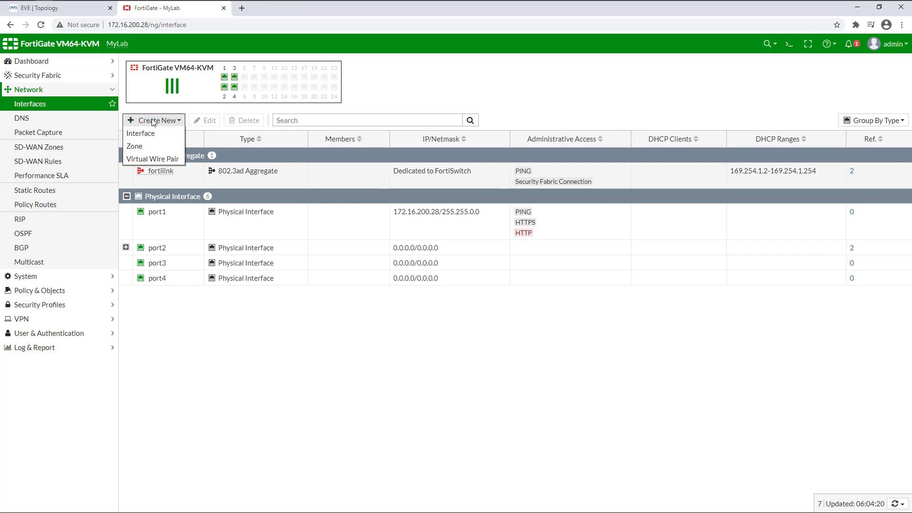
click(144, 146)
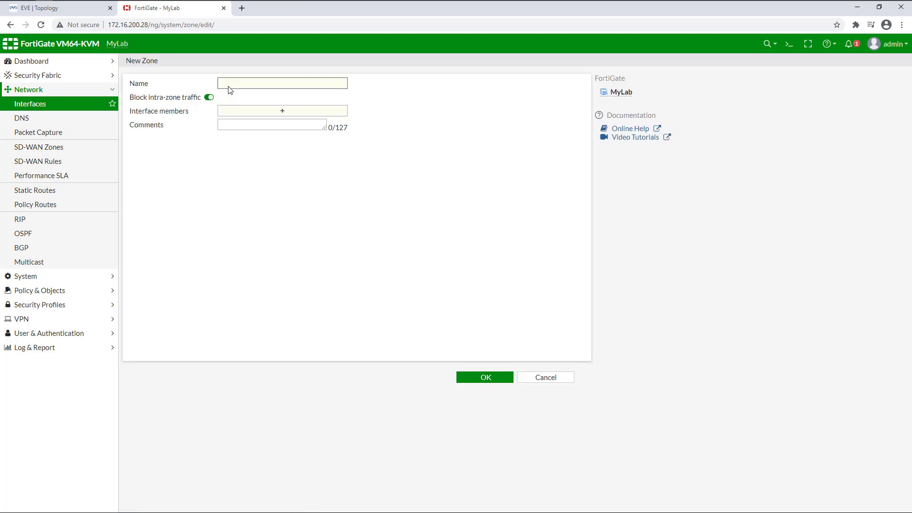
text(CLN)
key(BackSpace)
text(VLAN_ZONE)
click(274, 113)
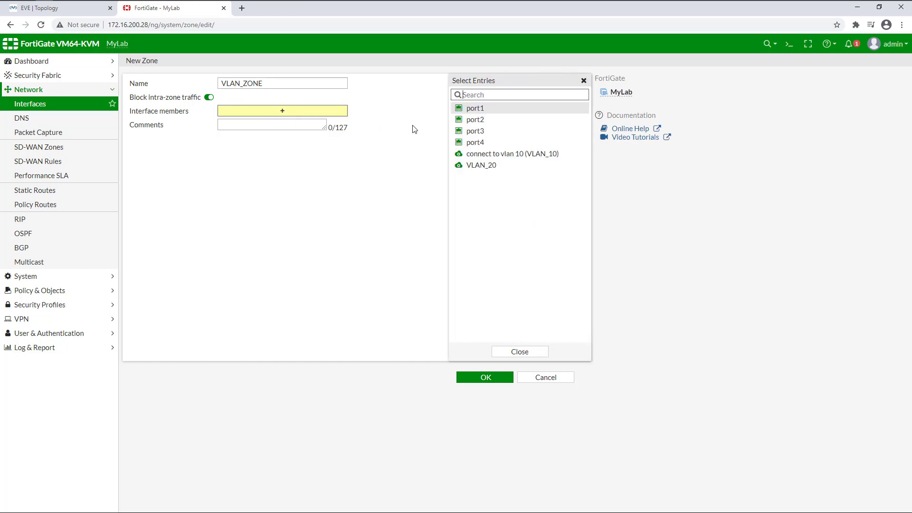
click(487, 154)
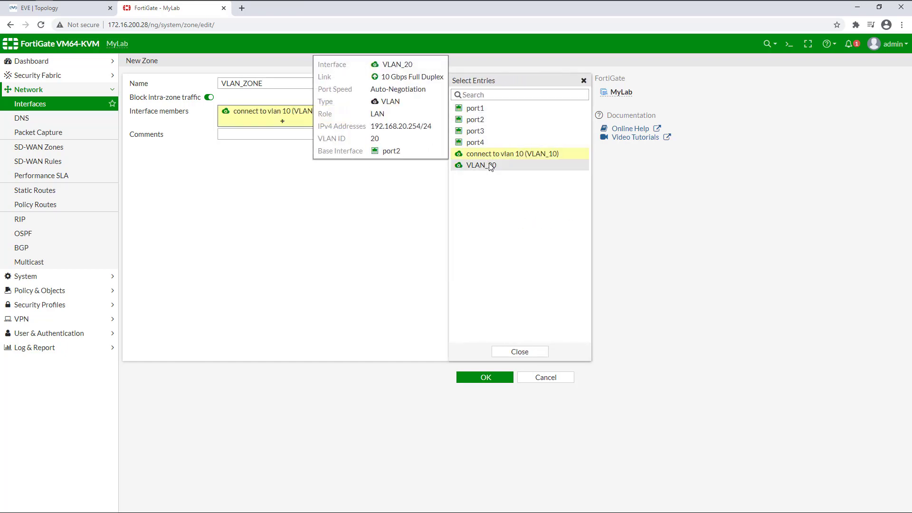
click(491, 166)
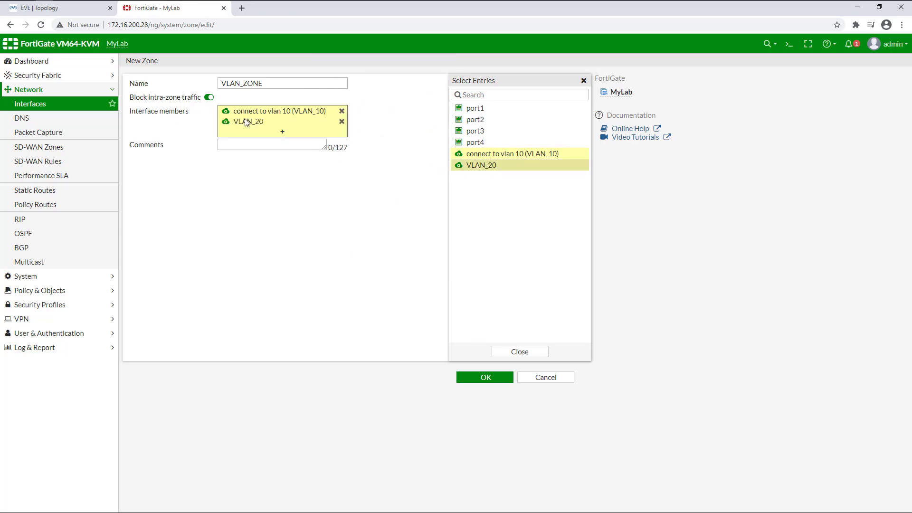
mouse_move(246, 122)
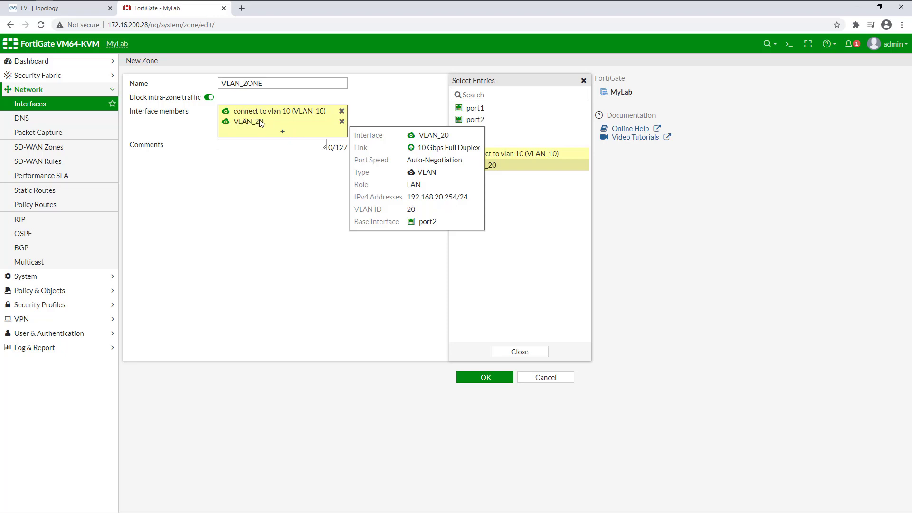
click(209, 98)
click(496, 377)
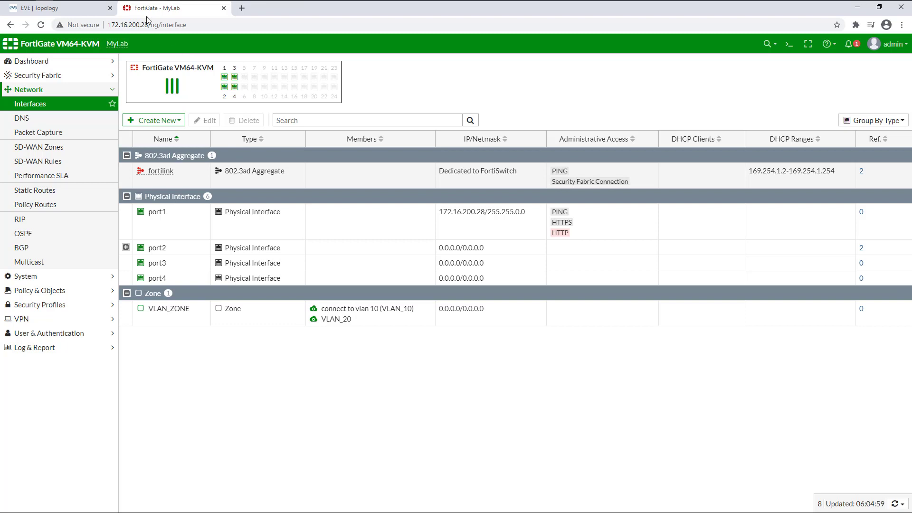
Rerun the ping from the VLAN_20 PC to 192.168.10.1, which now succeeds
mouse_move(62, 7)
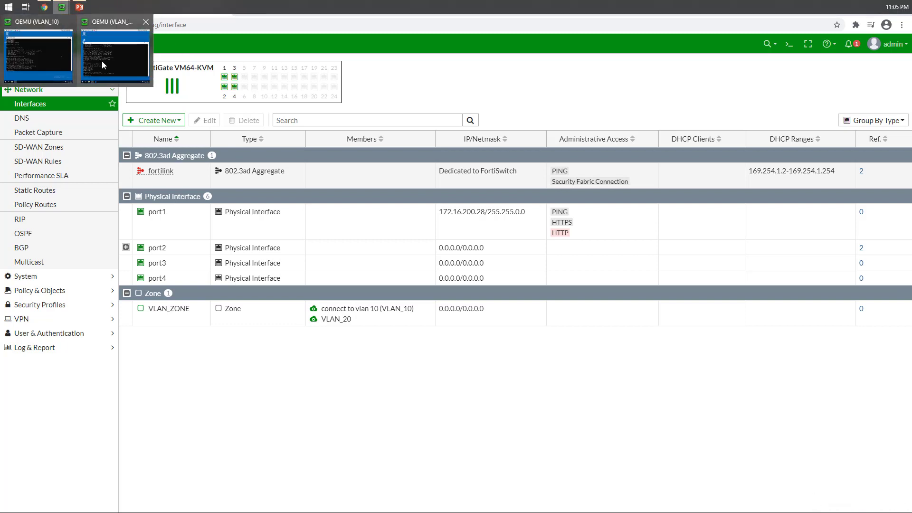
click(104, 64)
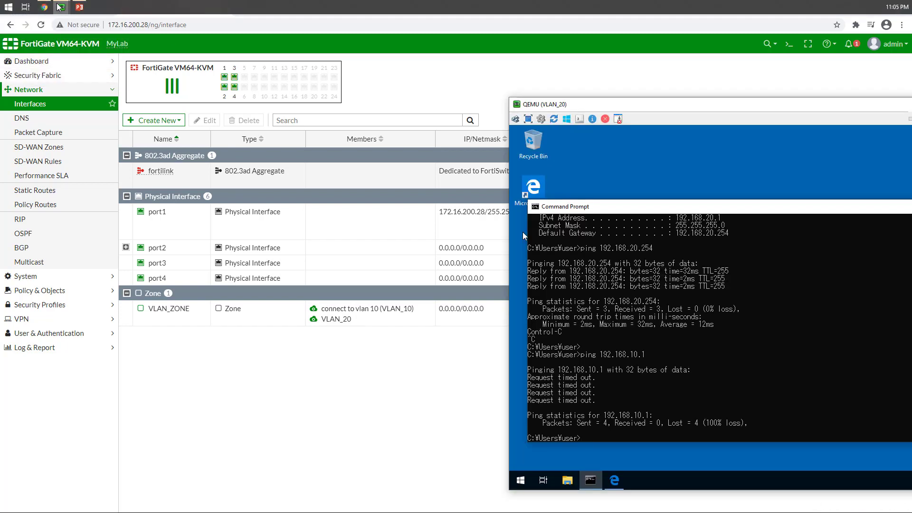
click(38, 57)
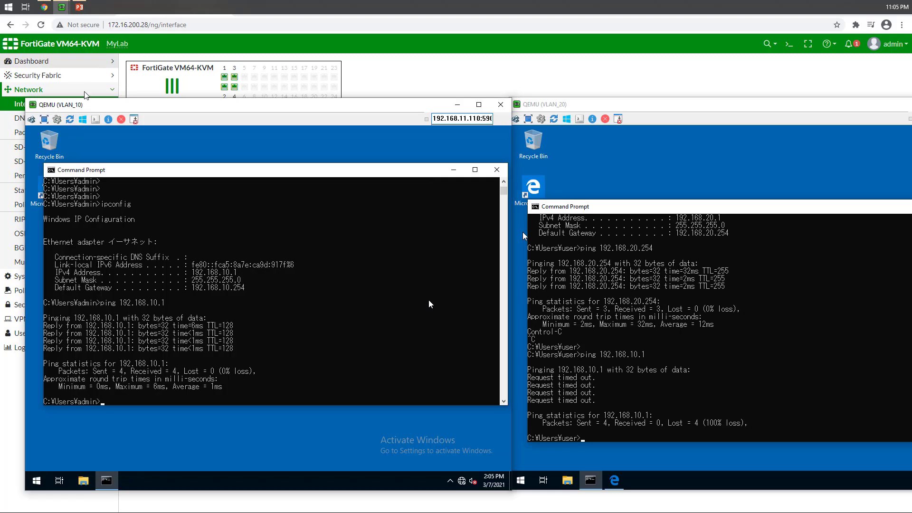
click(645, 437)
key(Up)
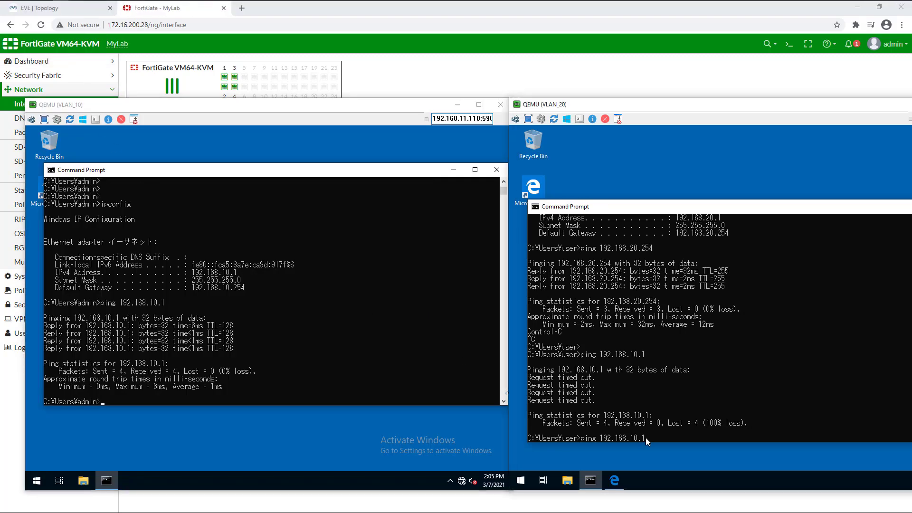
key(Return)
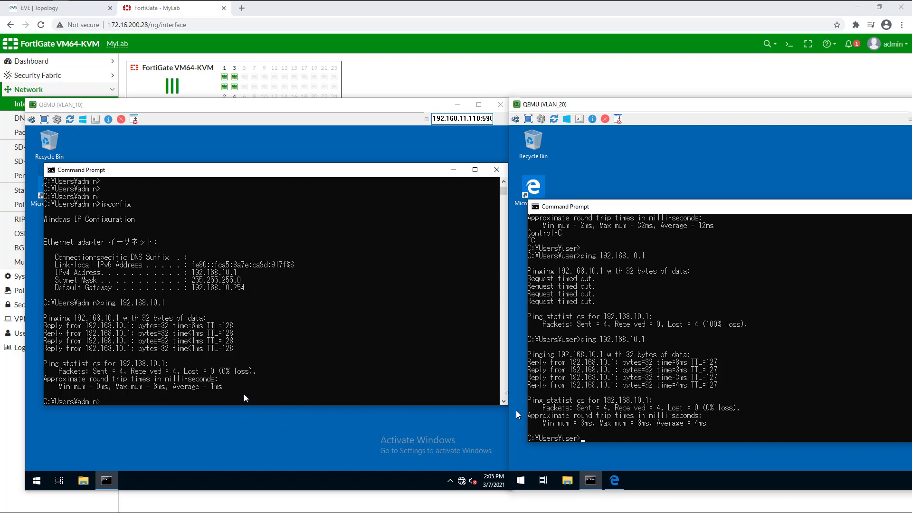
From the VLAN_10 PC, ping 192.168.20.1 successfully, then ping 8.8.8.8, which times out
text(ping)
click(182, 397)
text(ping 192.168.)
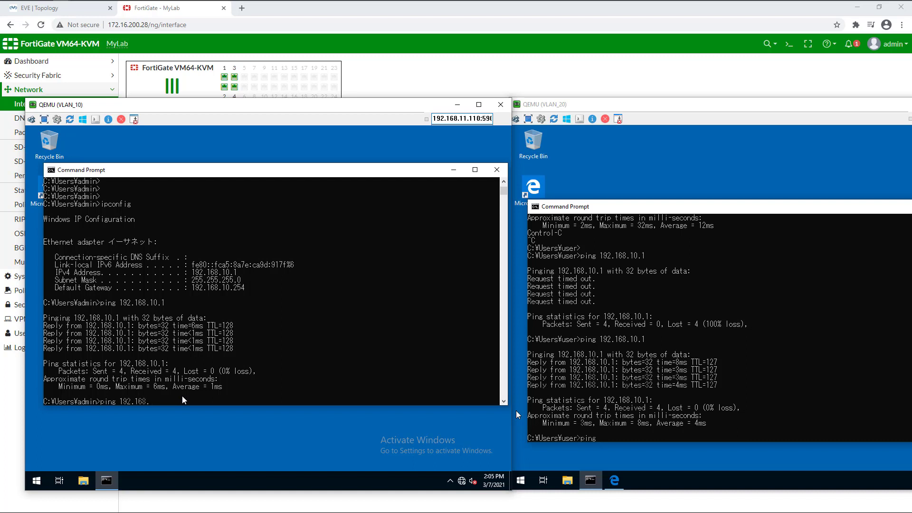
text(20.1)
key(Return)
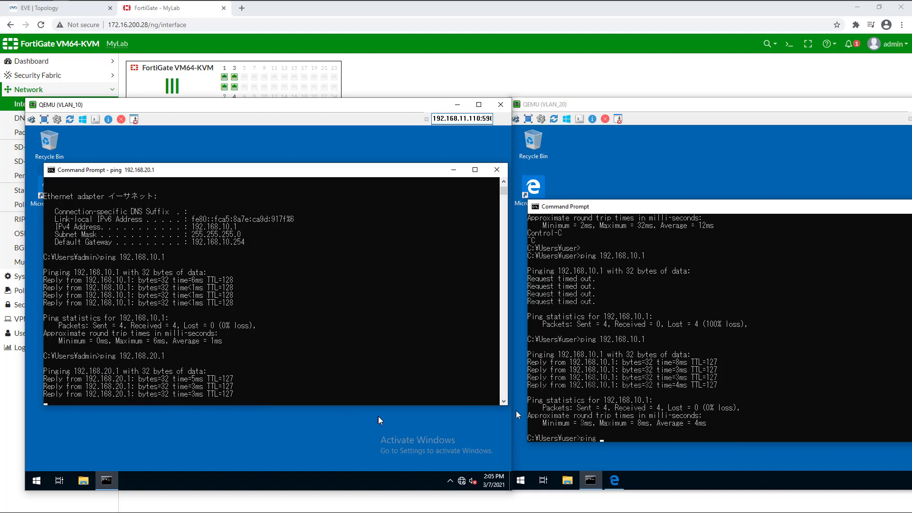
key(Return)
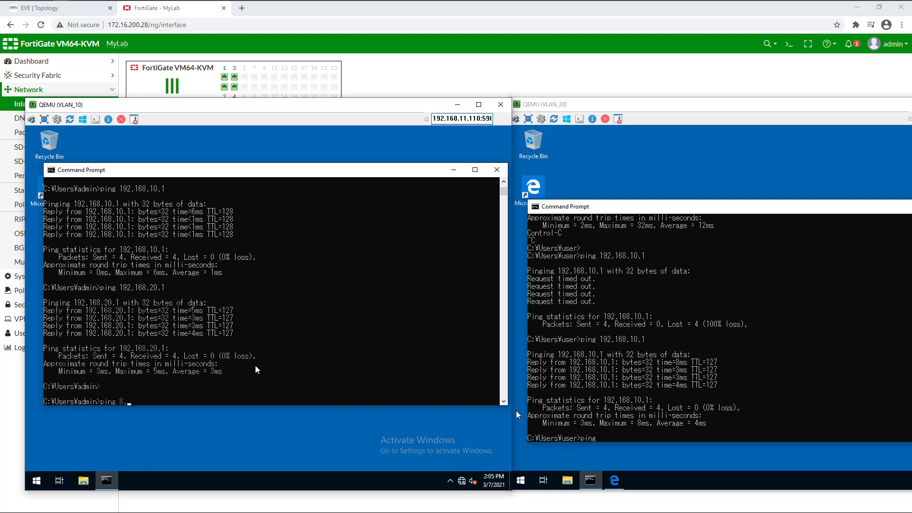
key(Return)
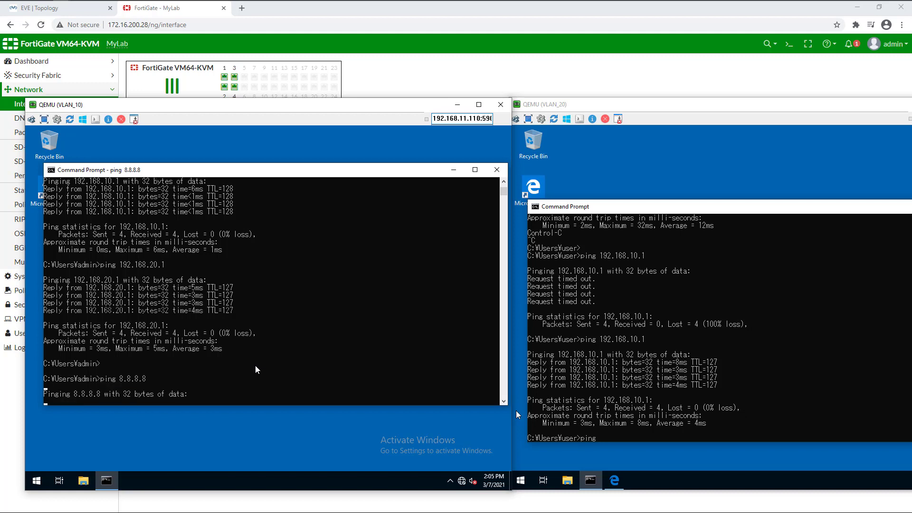
Ping 1.1.1.1 from the VLAN_20 PC to test internet access
click(636, 432)
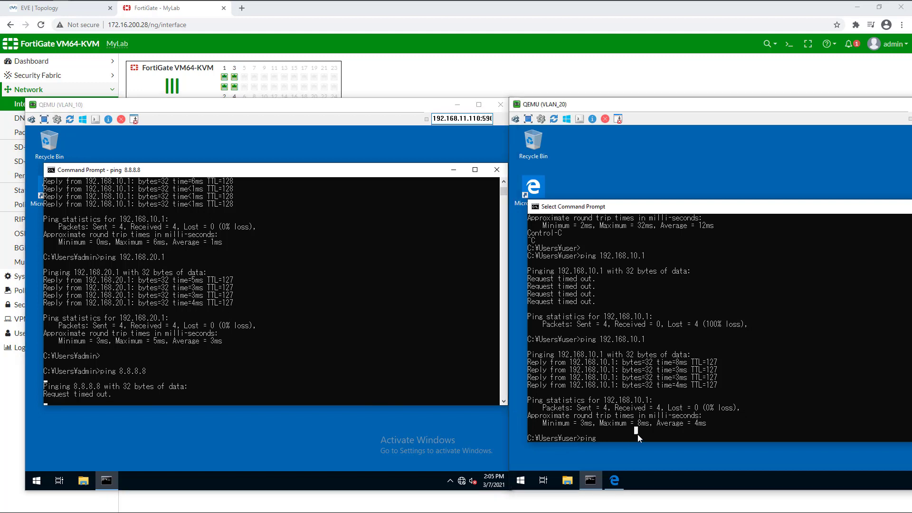
text(1.1.1.1)
key(Return)
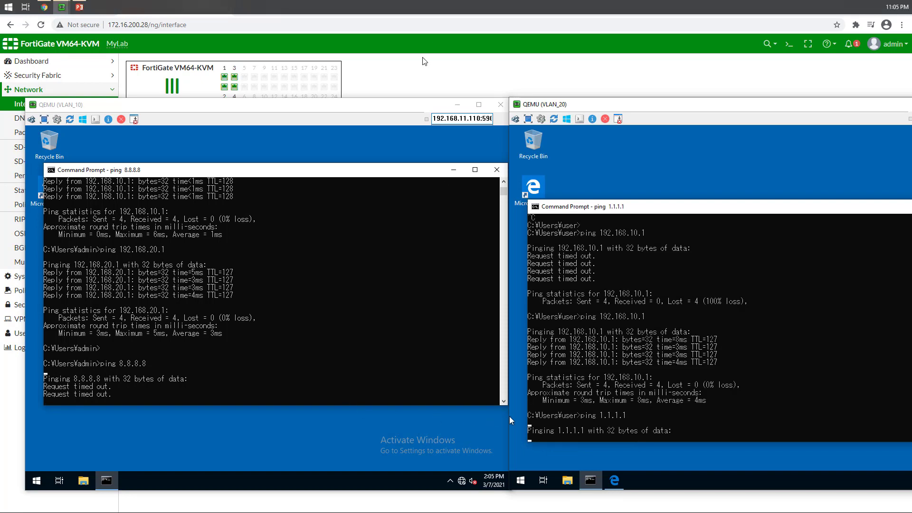
click(403, 84)
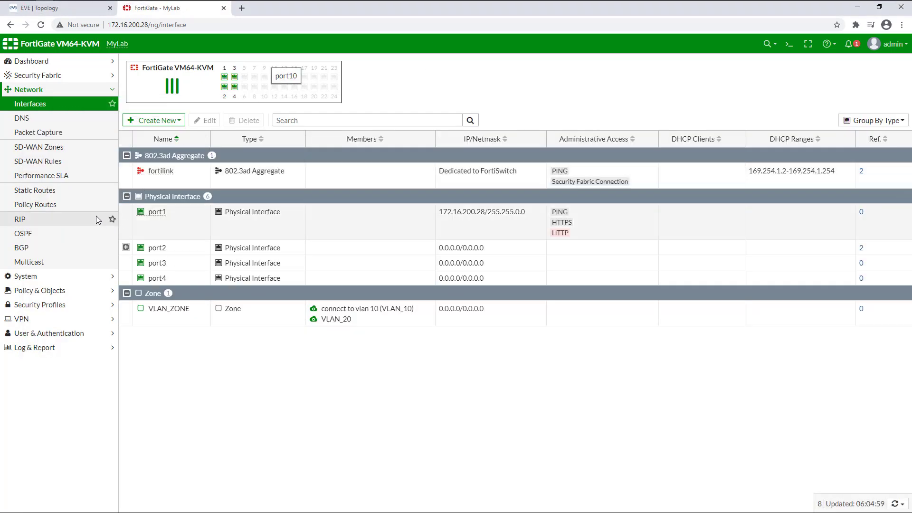
Start a new firewall policy under Policy & Objects named INTERNET
click(41, 290)
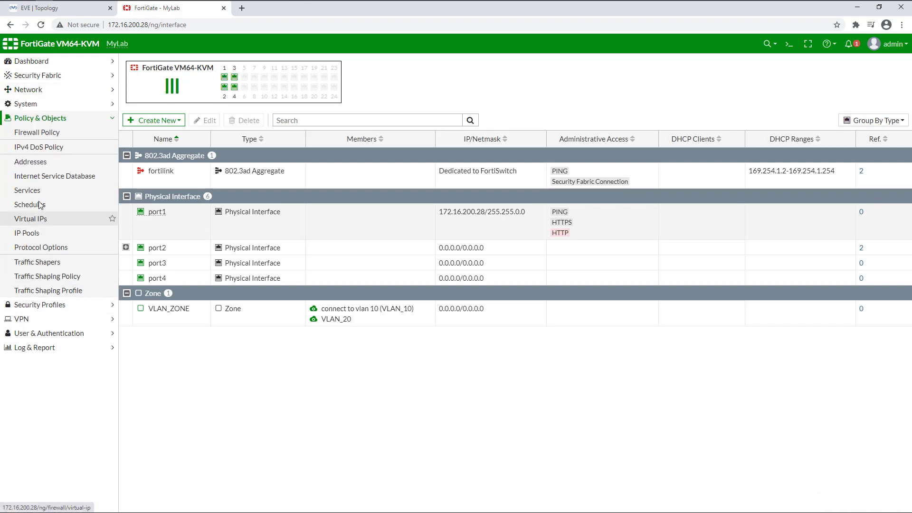
click(38, 137)
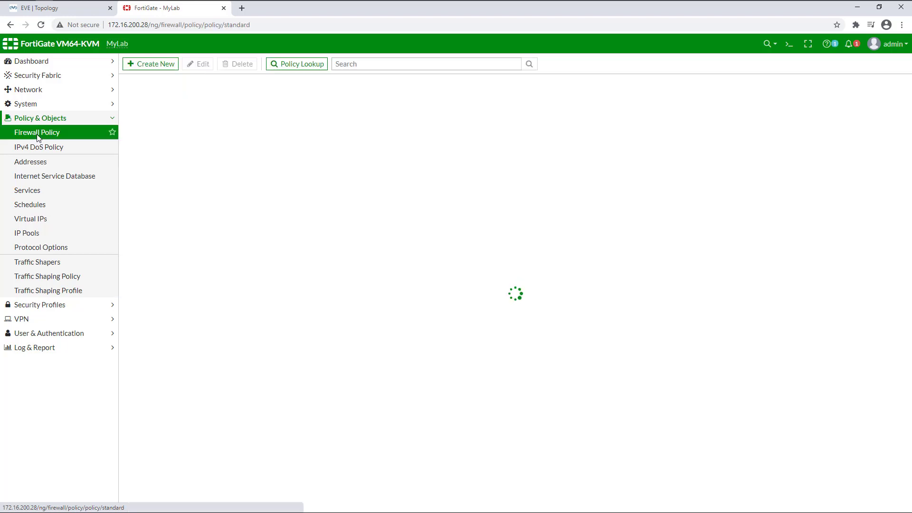
click(150, 66)
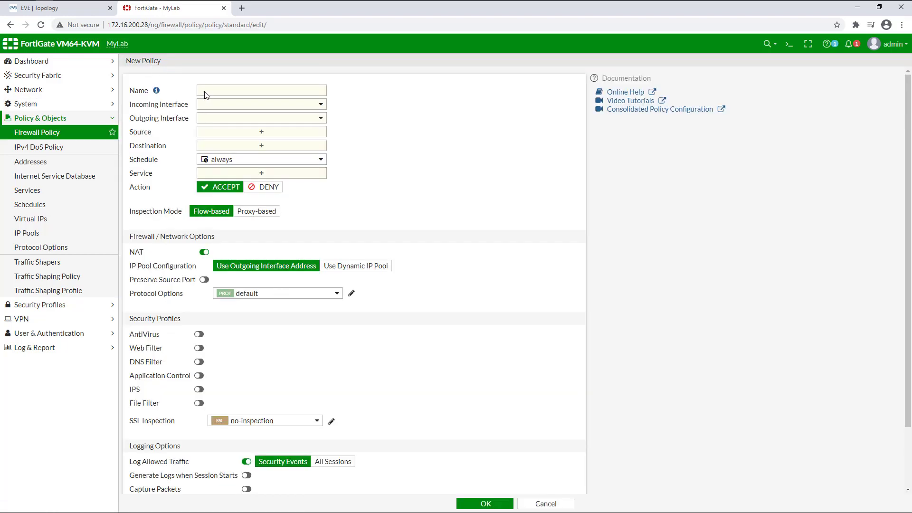
click(206, 93)
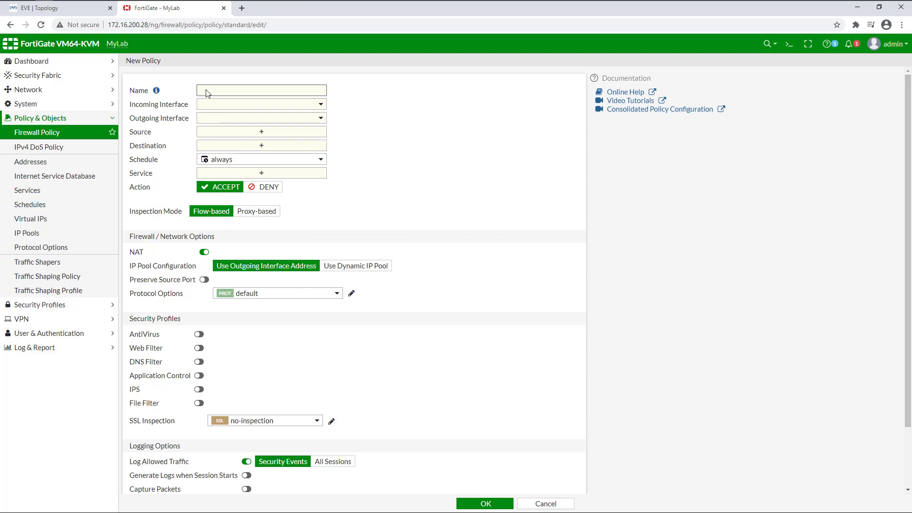
text(INTERNET)
Set the policy's incoming interface to VLAN_ZONE and outgoing interface to port1
click(231, 104)
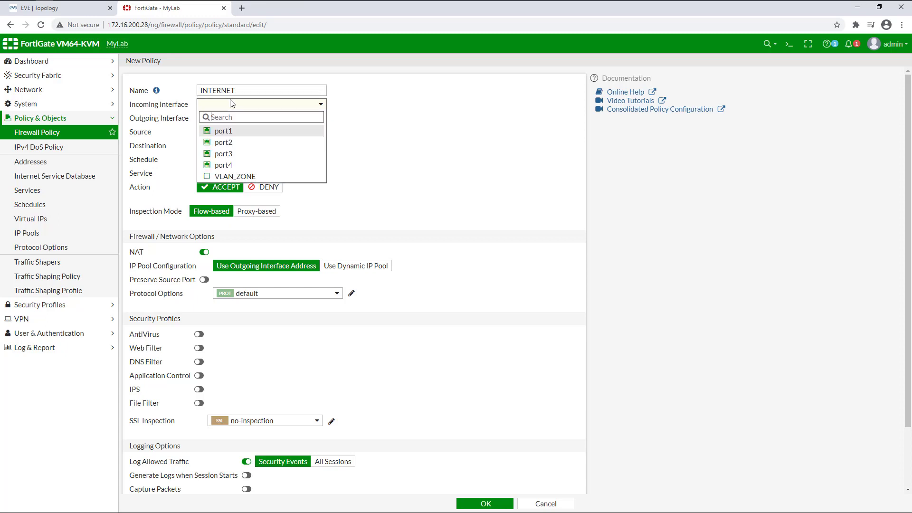
click(236, 177)
mouse_move(243, 109)
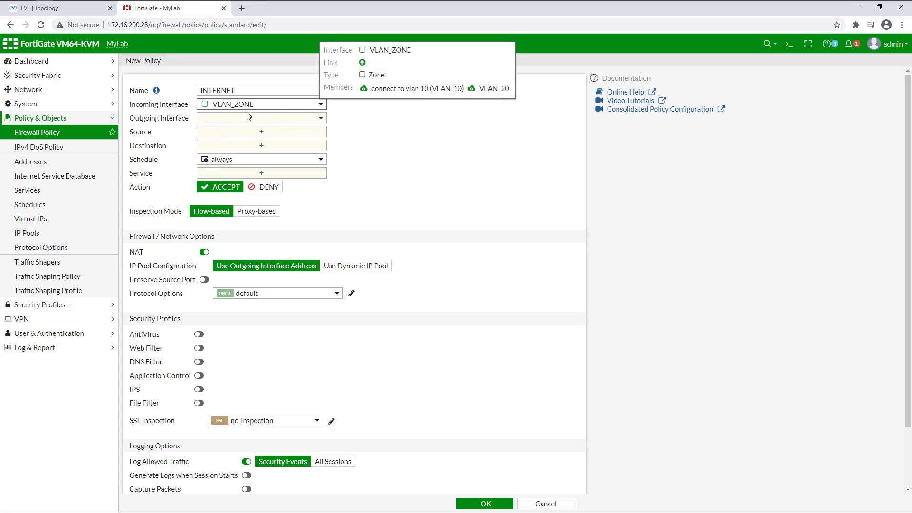
click(248, 117)
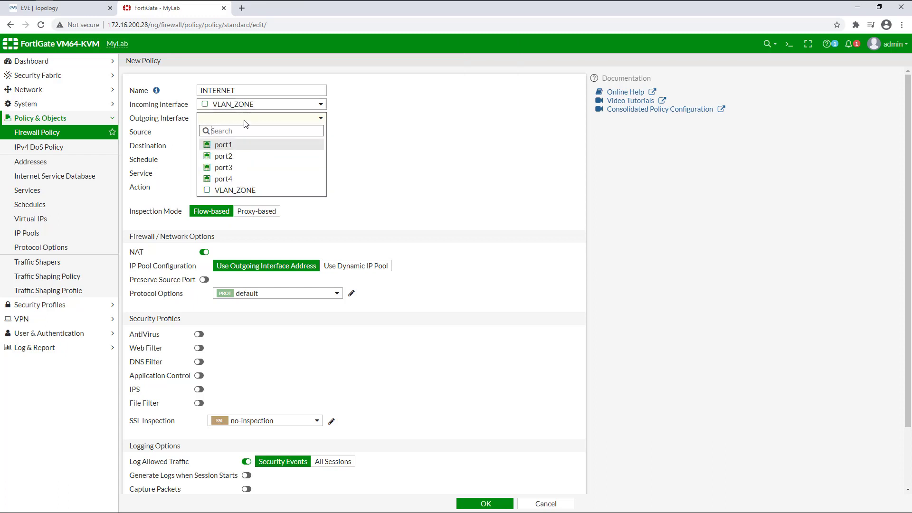
mouse_move(232, 147)
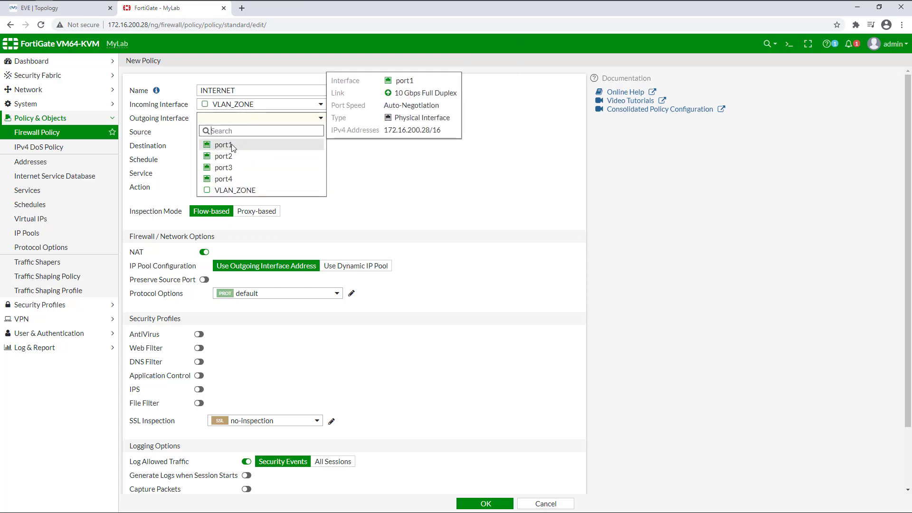
click(232, 148)
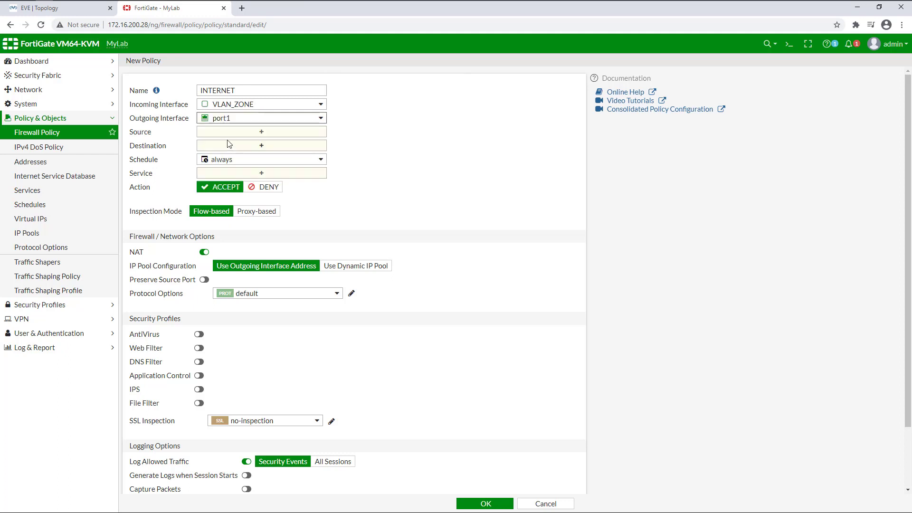
Set source and destination to all, service to ALL, and save the INTERNET policy
click(261, 131)
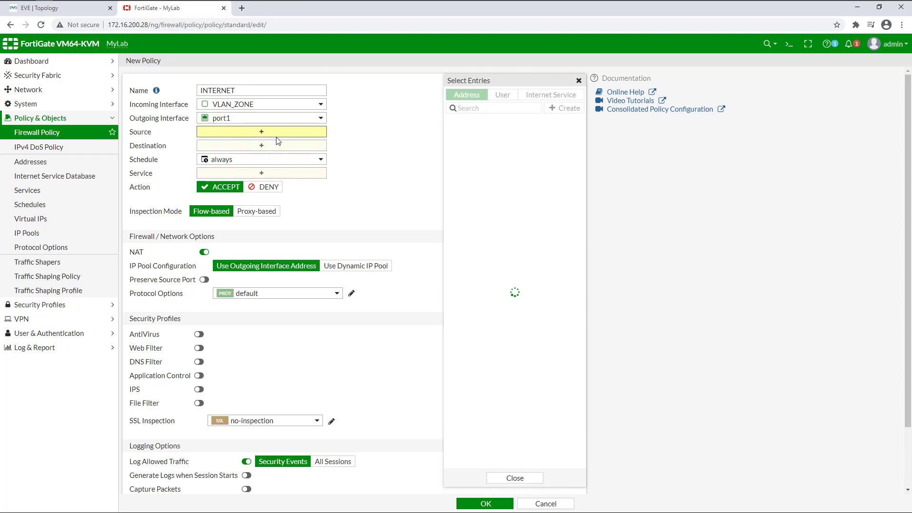
click(464, 135)
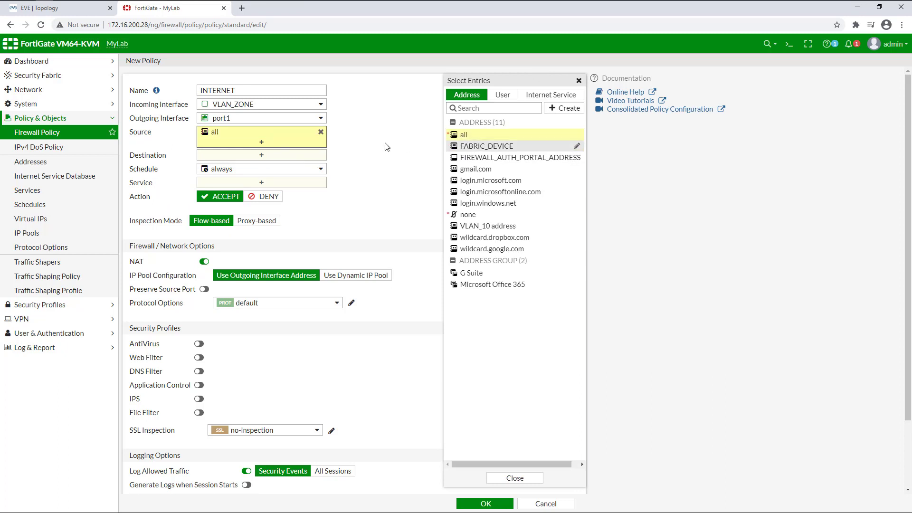
click(267, 153)
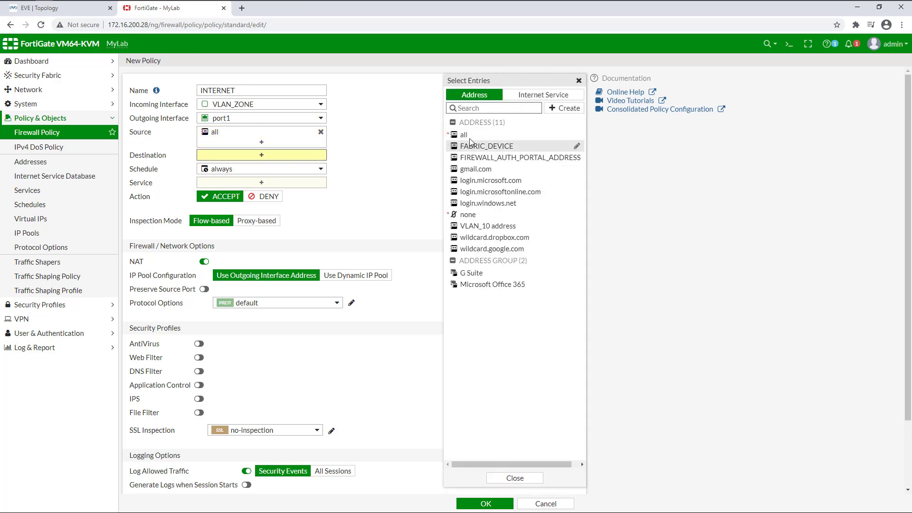
click(469, 136)
click(269, 192)
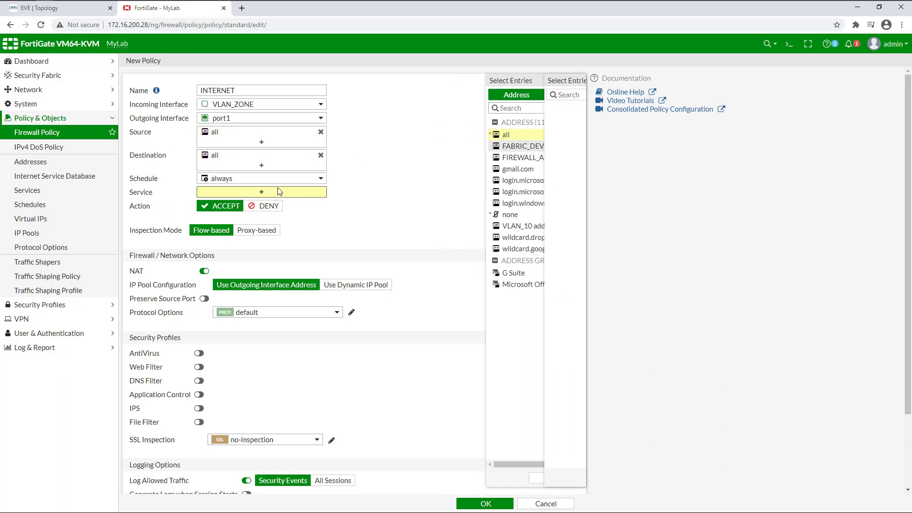
click(465, 133)
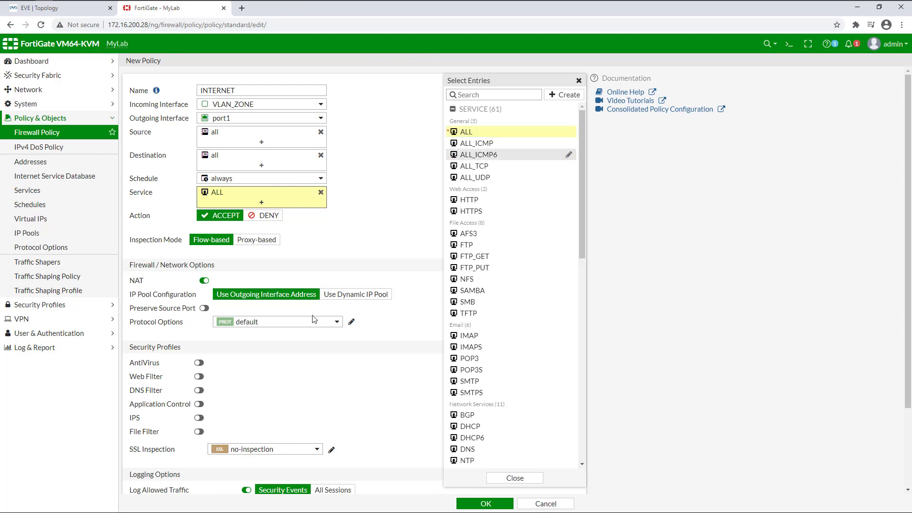
click(515, 478)
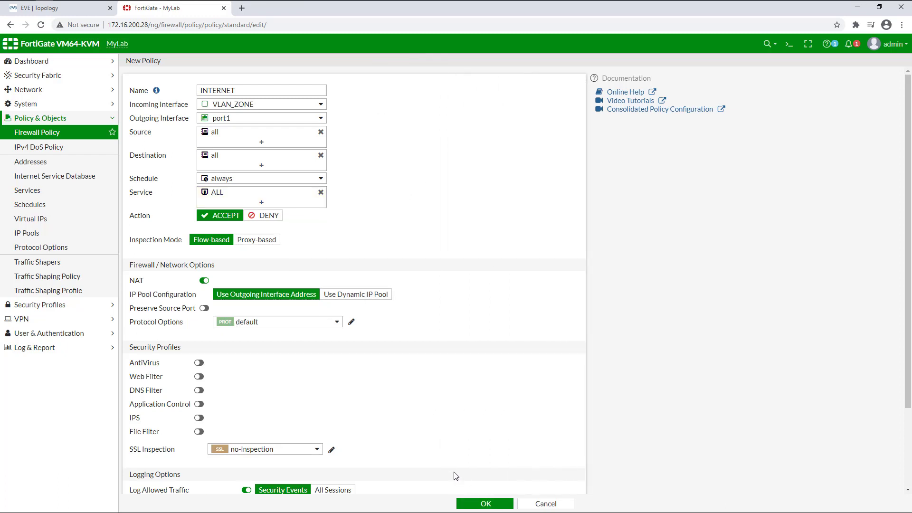
click(485, 504)
mouse_move(71, 4)
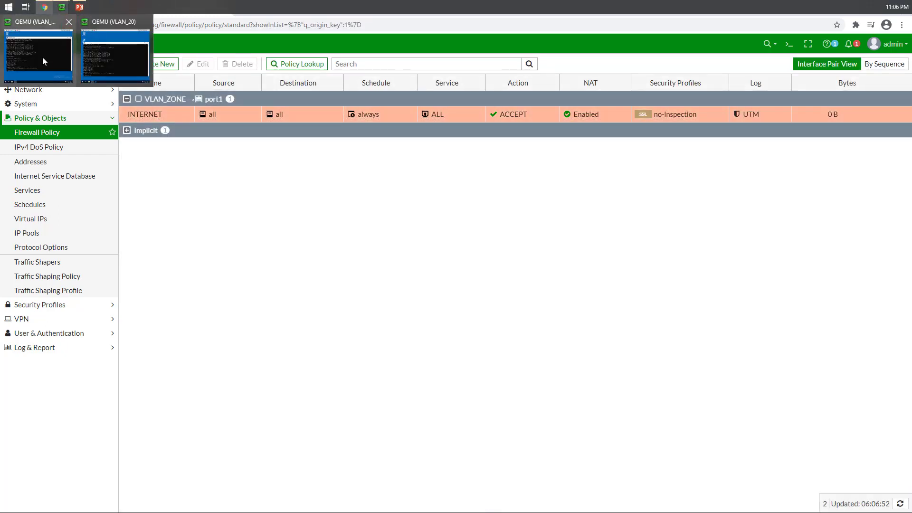
Rerun ping 1.1.1.1 on the VLAN_20 PC, now replying with 0% loss
mouse_move(42, 57)
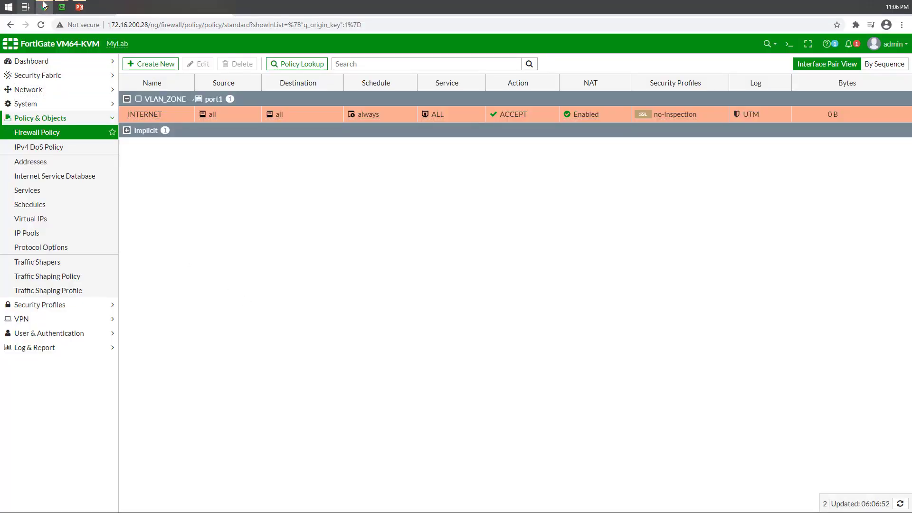
click(54, 52)
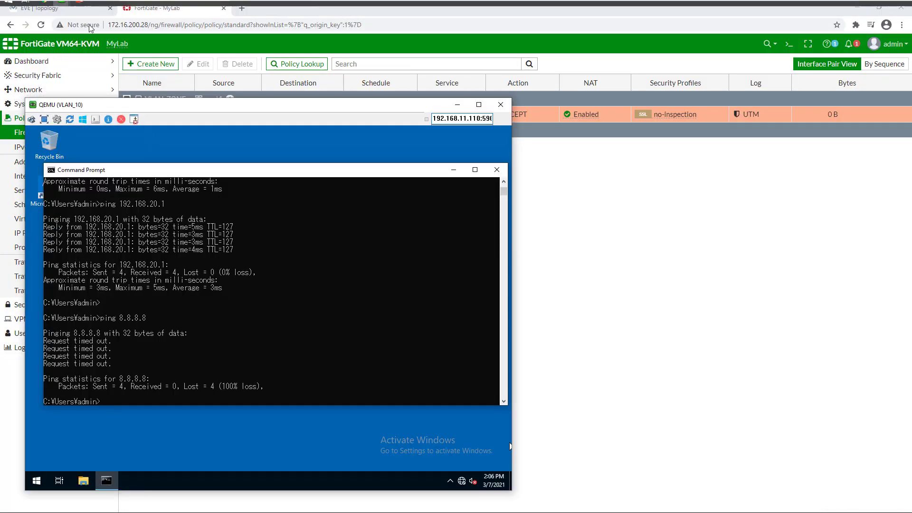
click(110, 60)
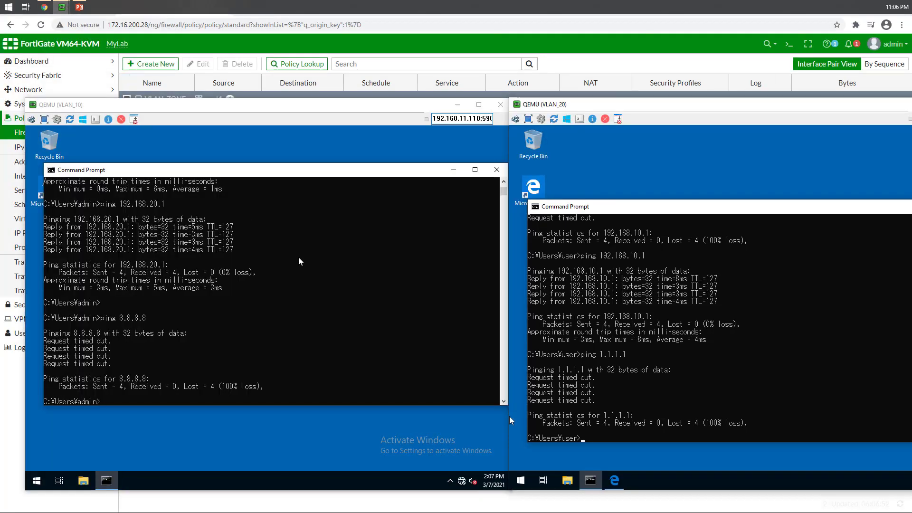
click(632, 422)
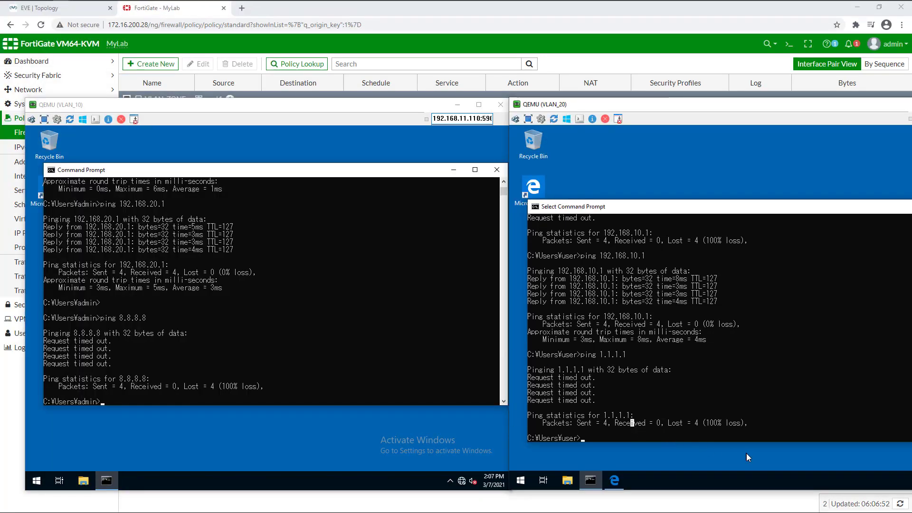
key(Escape)
key(Up)
key(Return)
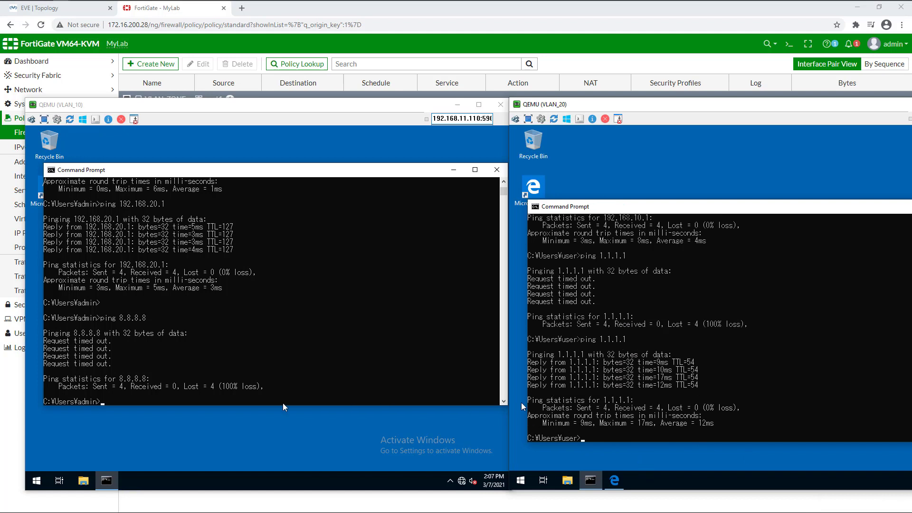
Rerun ping 8.8.8.8 on the VLAN_10 PC and minimize its Command Prompt
click(224, 398)
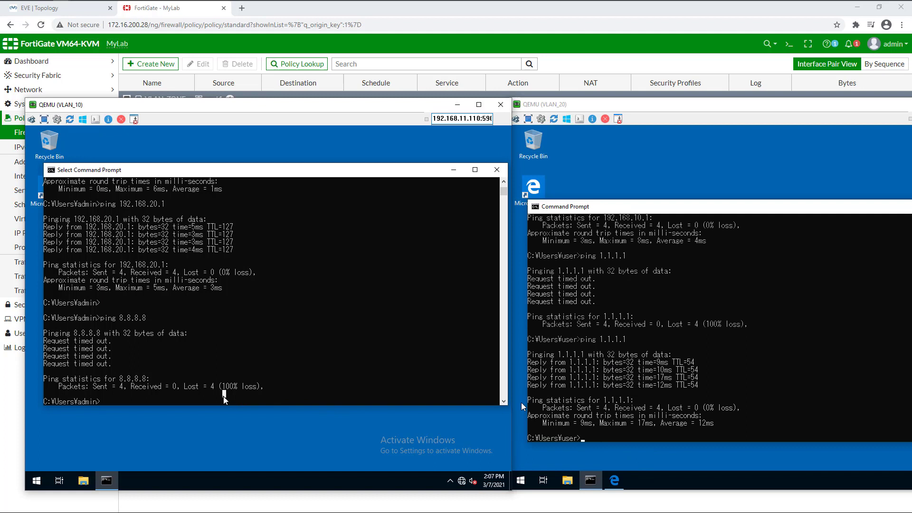
key(Up)
key(Return)
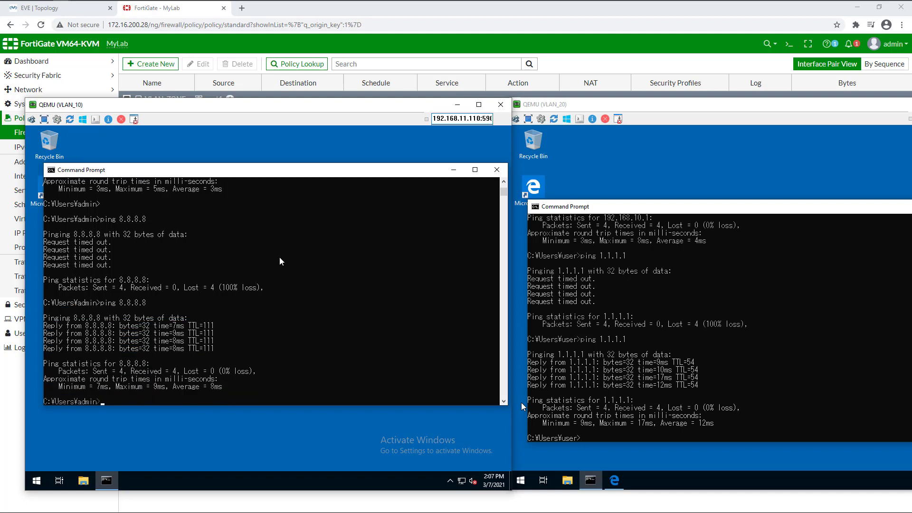
click(448, 171)
click(62, 194)
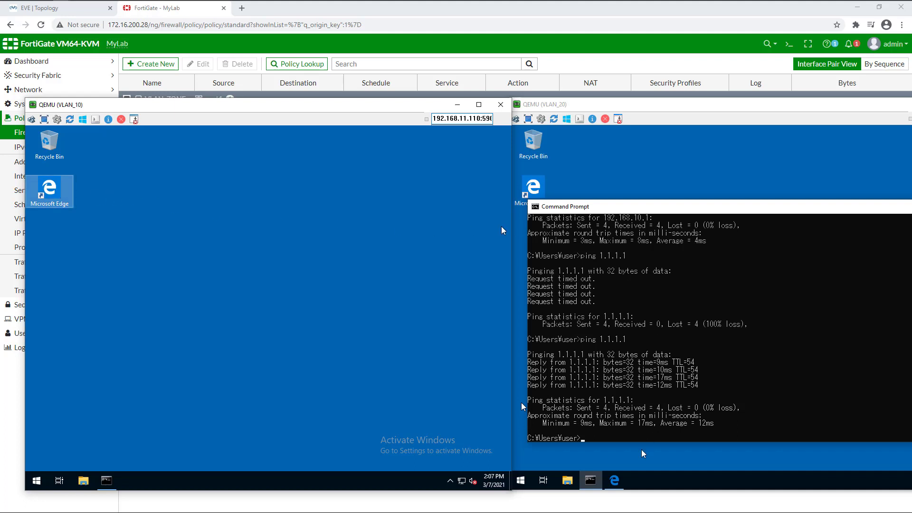
In Edge on the VLAN_20 PC, load google.com and switch the Google page to English
click(614, 481)
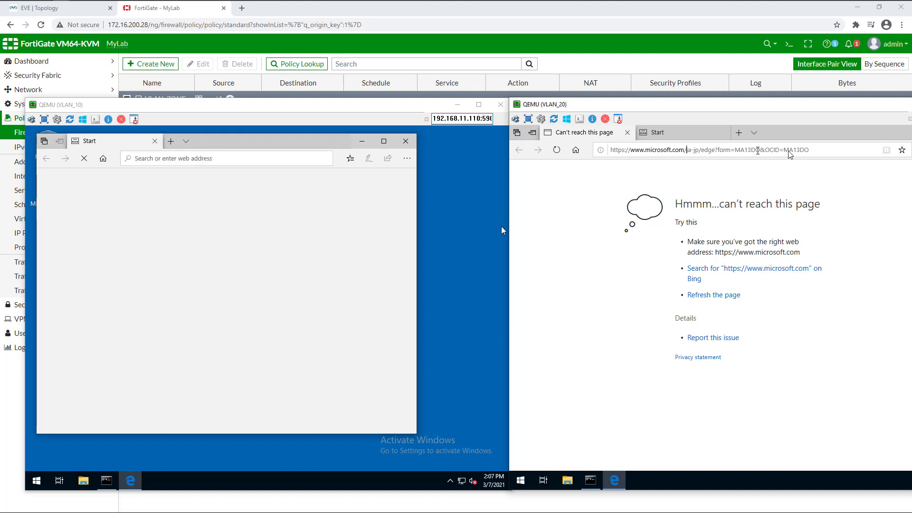
click(824, 151)
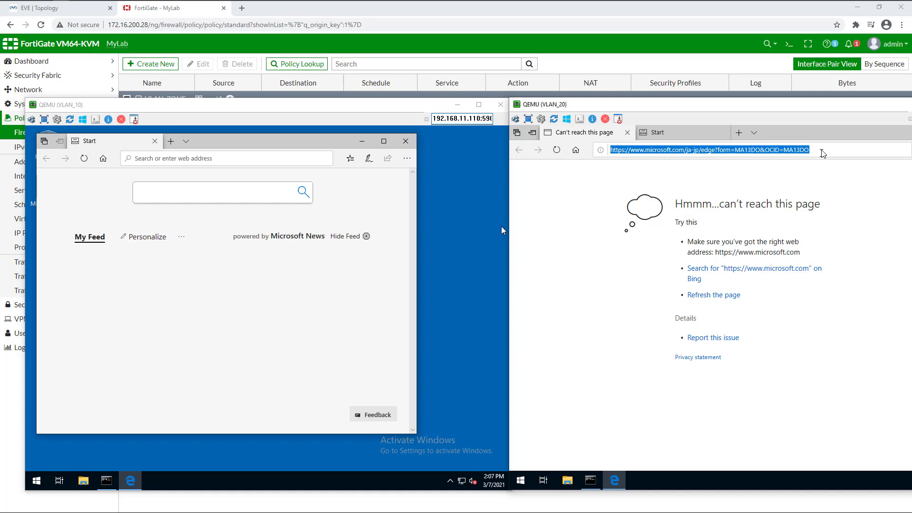
text(go)
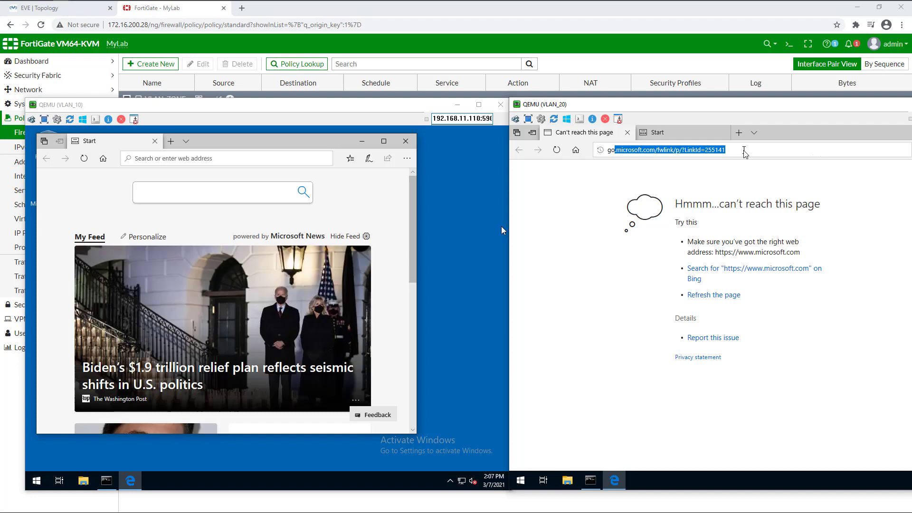
text(ogle.com)
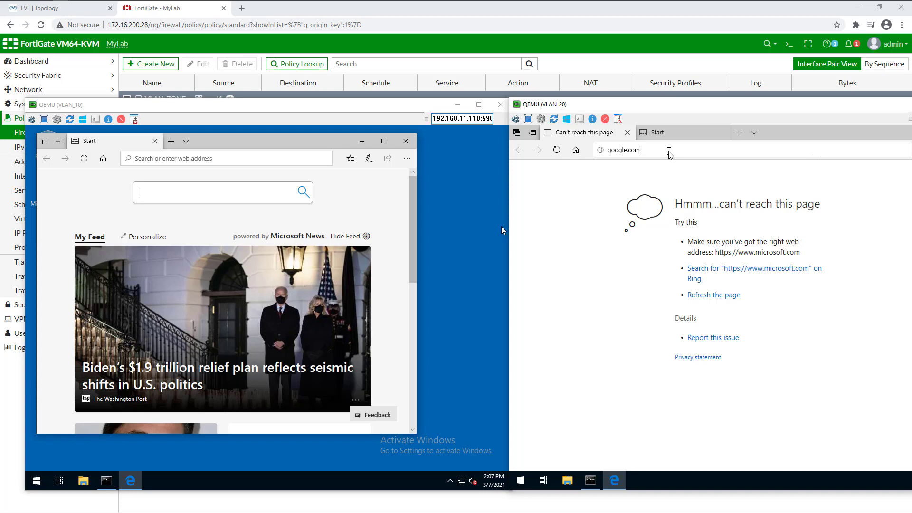
key(Return)
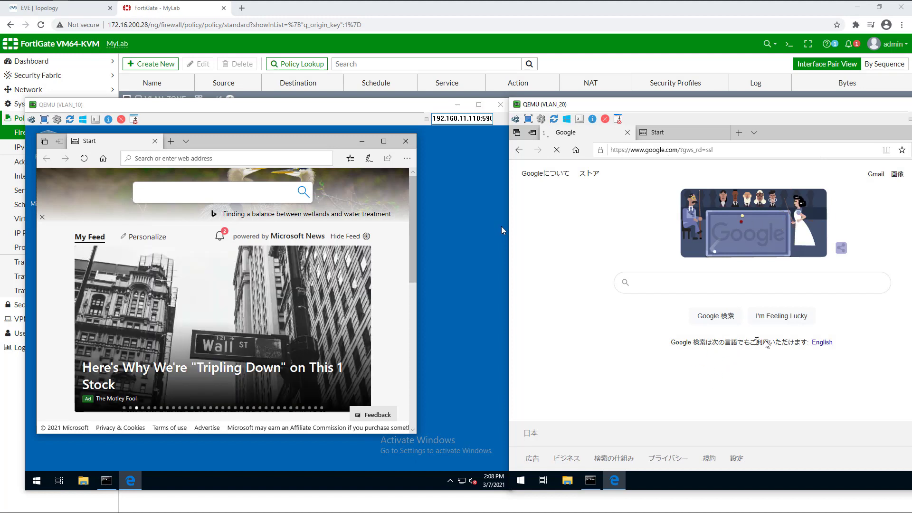
click(828, 346)
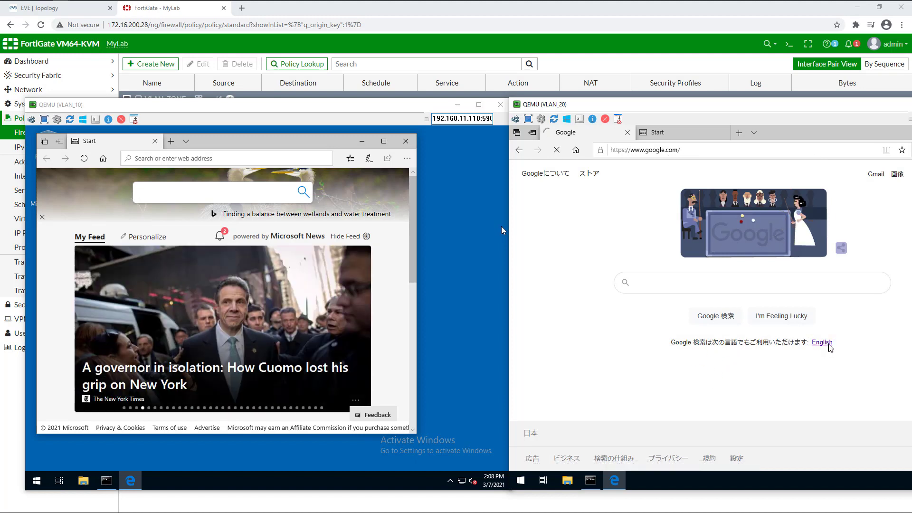